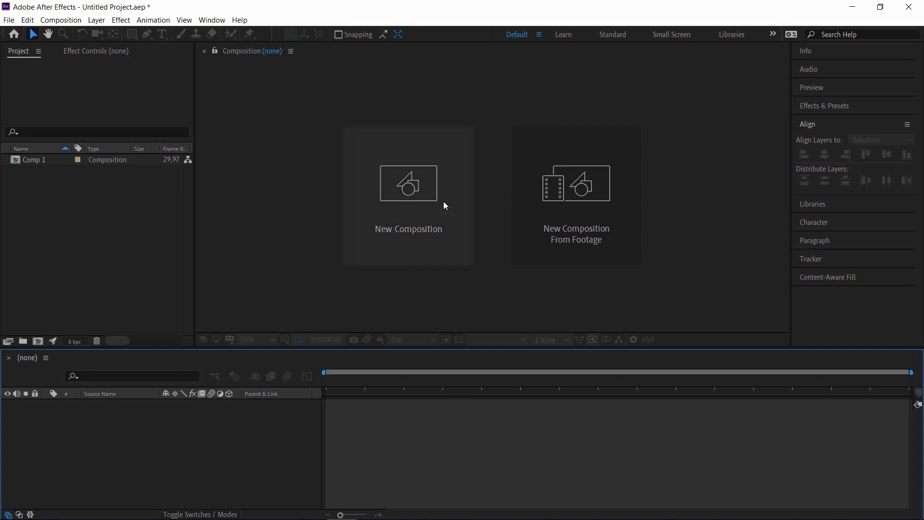
Step: Create a 1920×1080, 29.97 fps, 30-second composition named Comp 2 from the HDTV preset
left_click(407, 212)
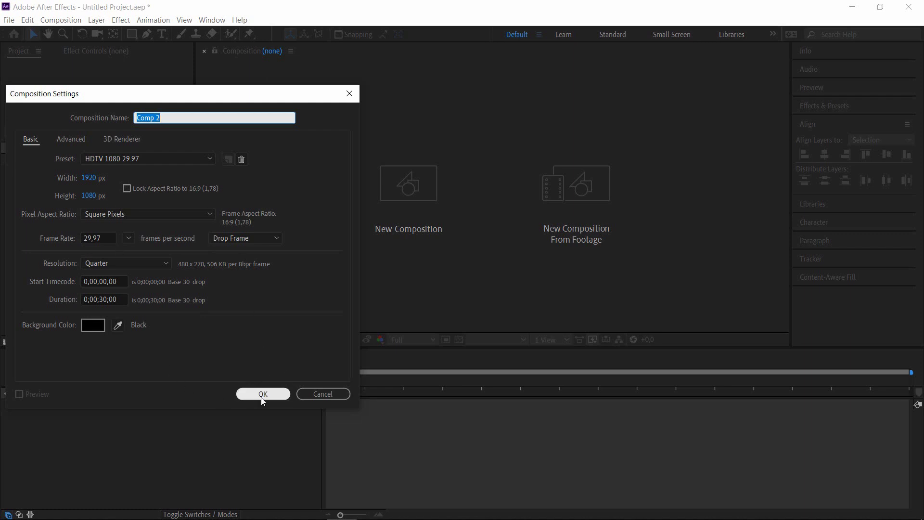
left_click(262, 395)
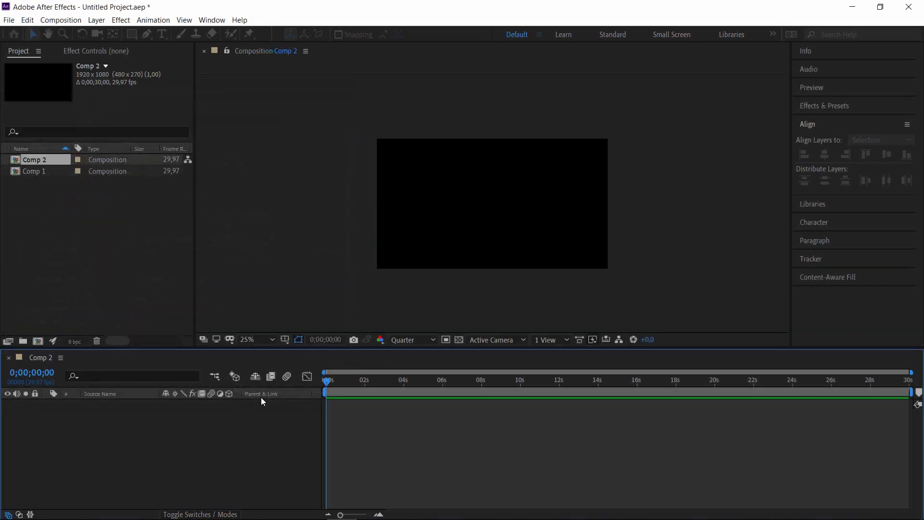
Step: Add a text layer in the frame reading 'YAZI'
left_click(161, 34)
left_click(422, 207)
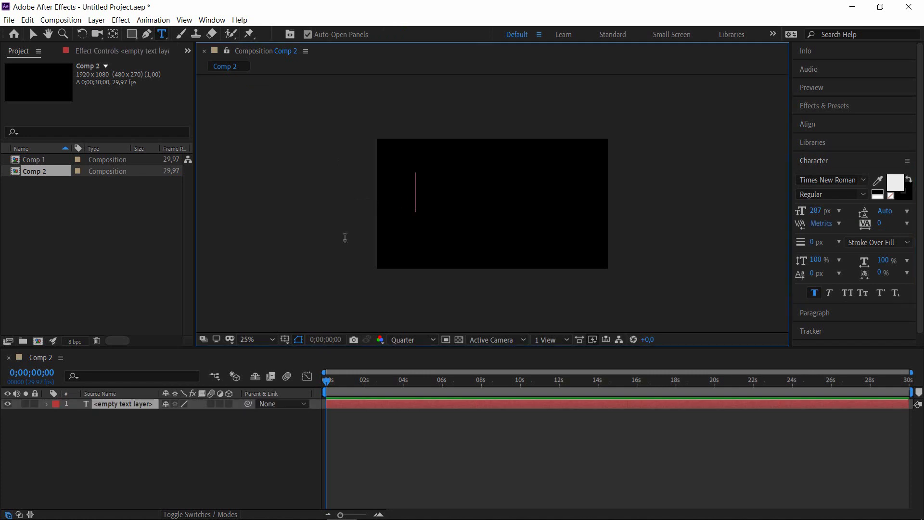
type("yazı")
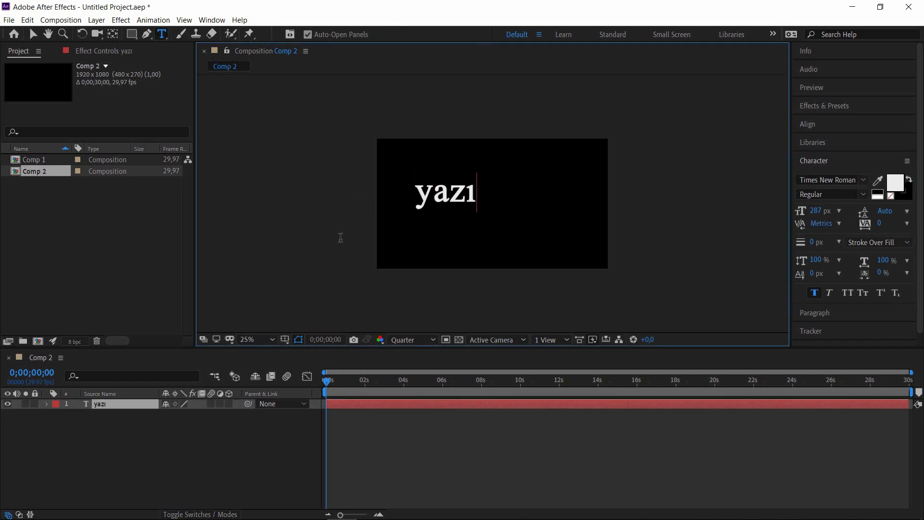
key("BackSpace")
key("BackSpace")
key("BackSpace")
key("BackSpace")
type("U")
key("BackSpace")
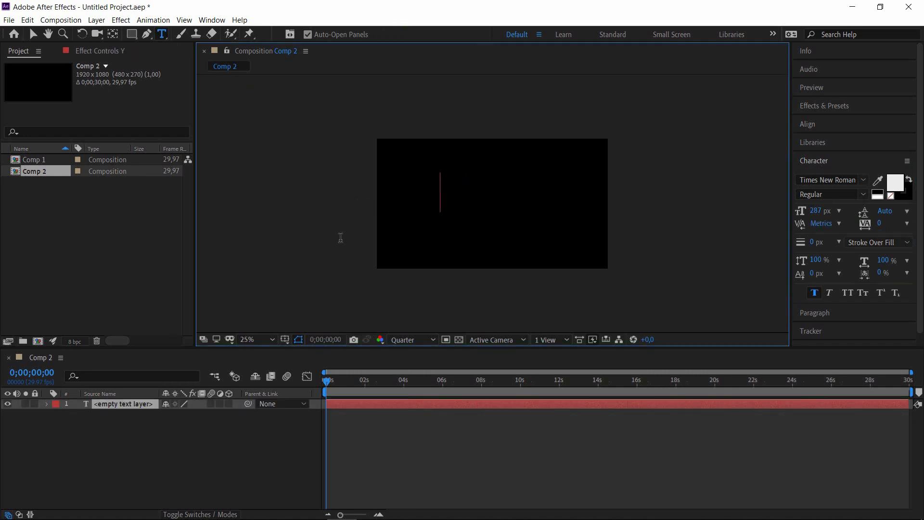
type("YAZI")
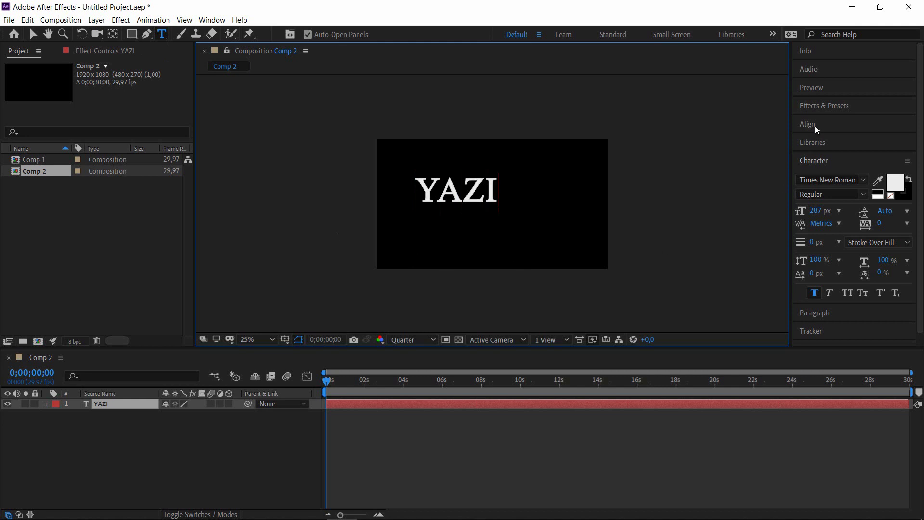
Step: Centre the YAZI text vertically in the composition with Align
left_click(813, 124)
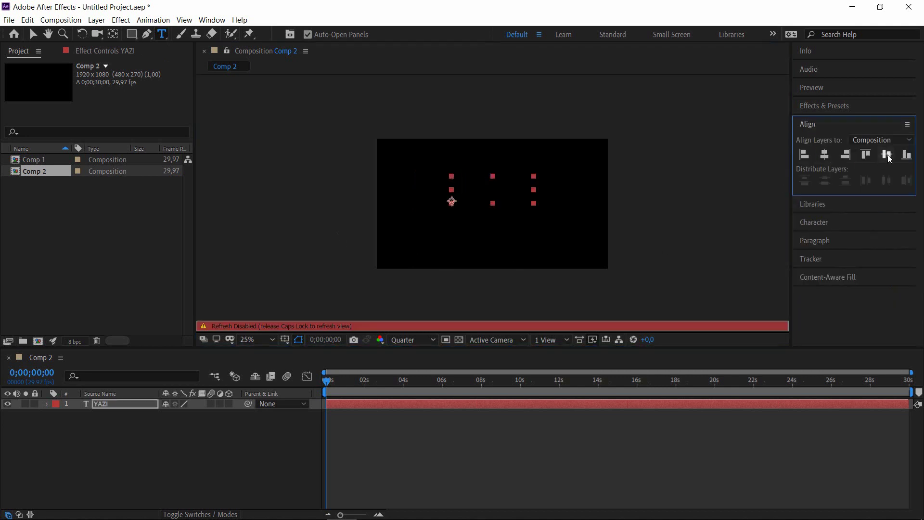
left_click(887, 155)
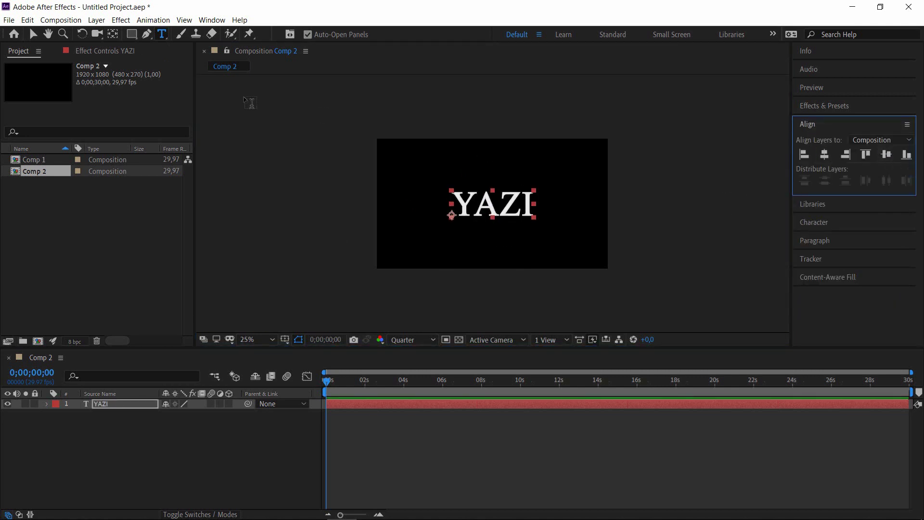
left_click(33, 34)
Step: Set Comp 2's height to 261 px in Composition Settings, making it 1920×261
left_click(65, 23)
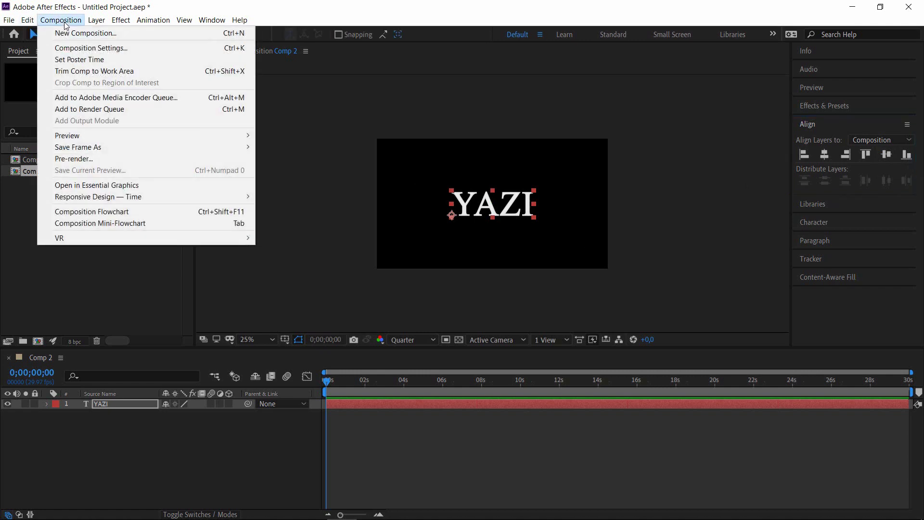
left_click(82, 47)
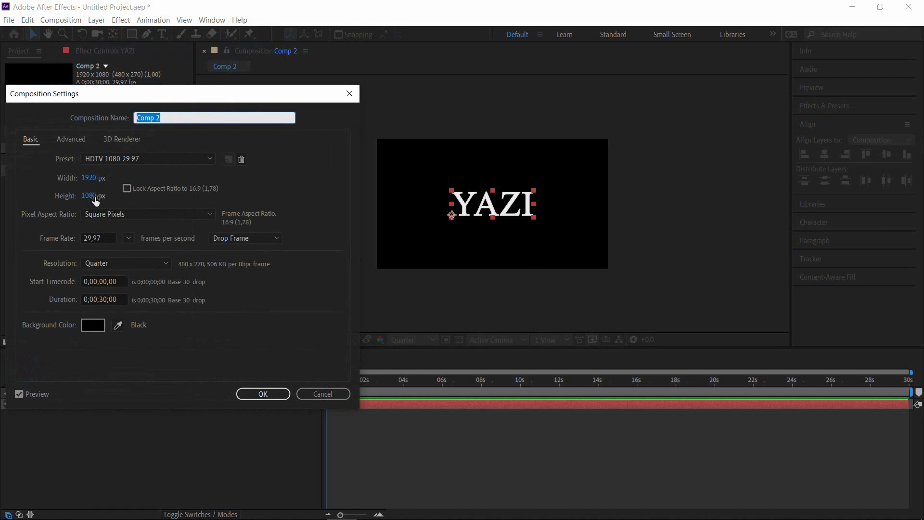
left_click_drag(93, 201, 5, 199)
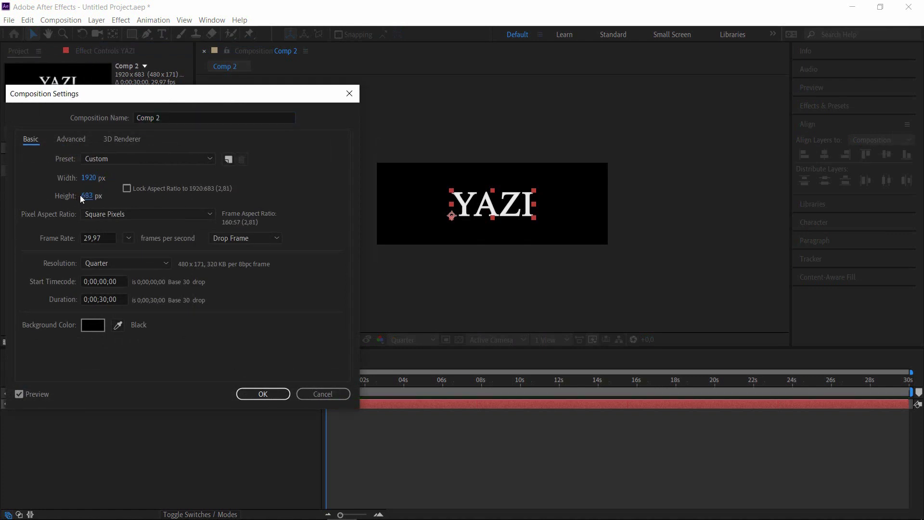
left_click_drag(5, 199, 102, 200)
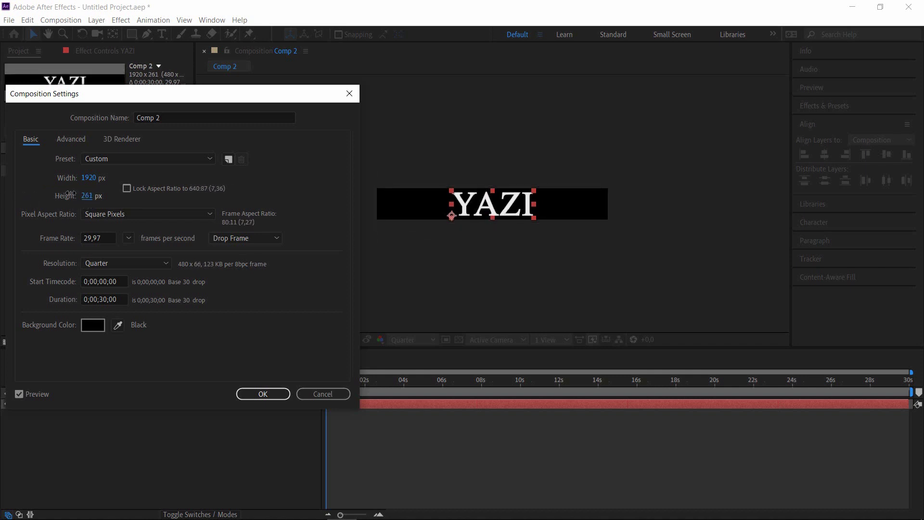
left_click(265, 391)
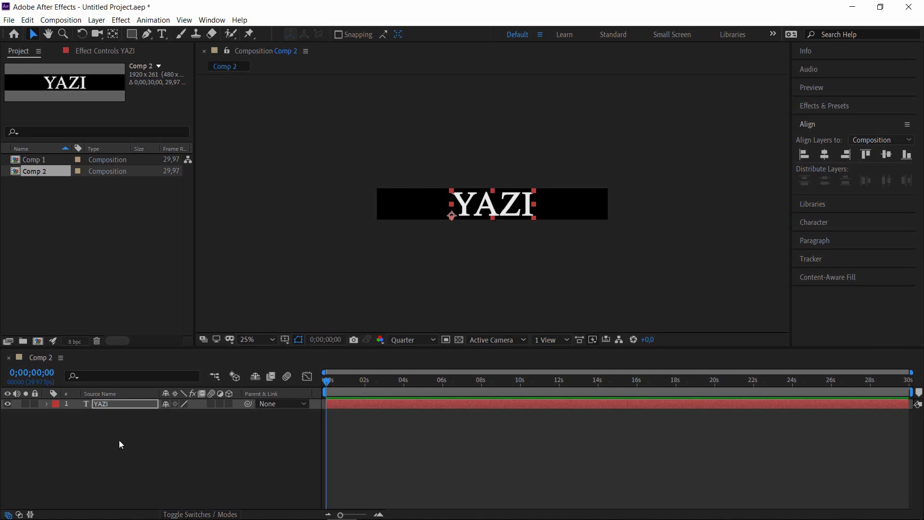
Step: Create a new 1920×1080 composition, Comp 3
left_click(60, 20)
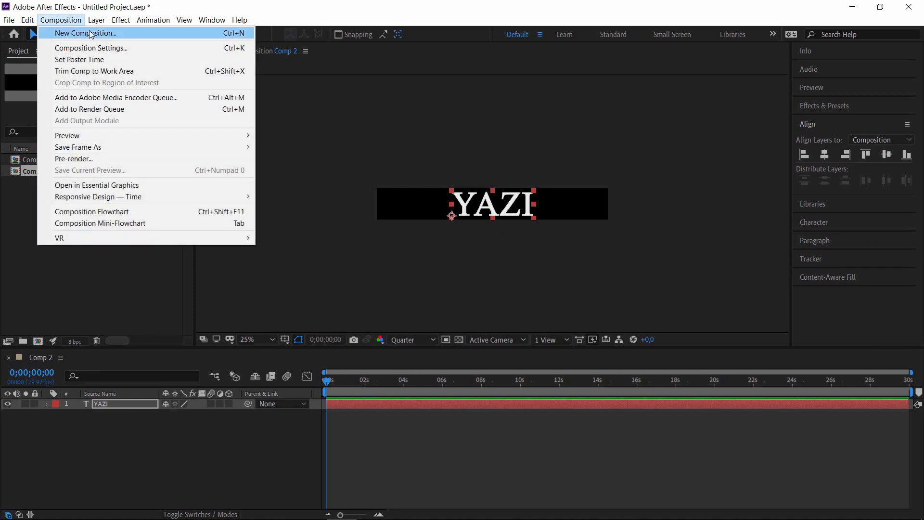
left_click(90, 31)
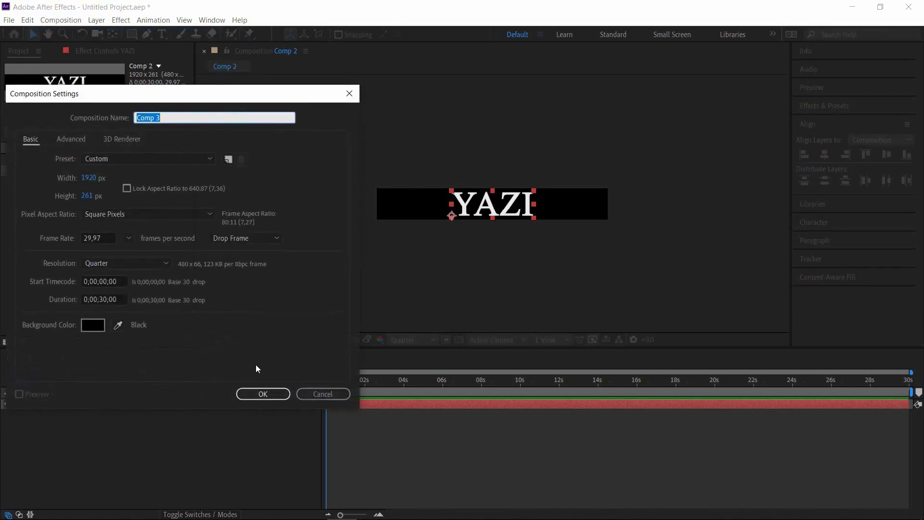
left_click(91, 178)
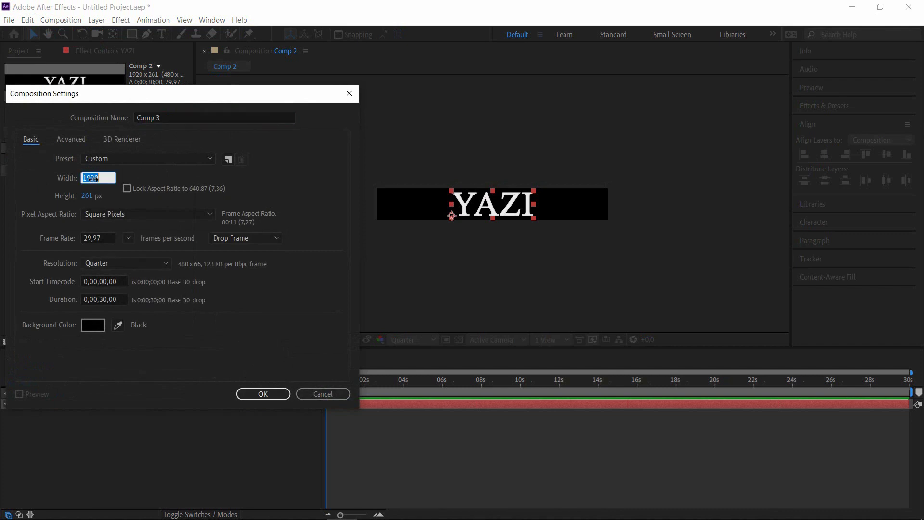
type("1920")
left_click(89, 196)
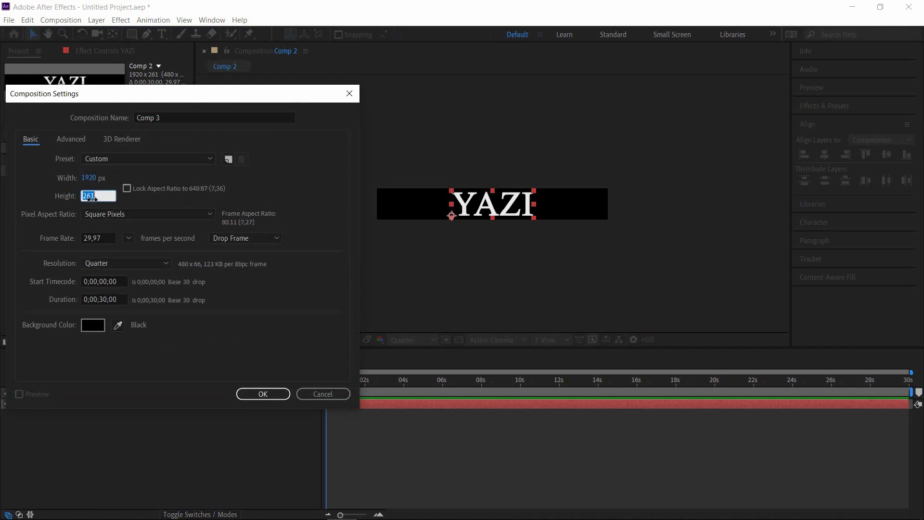
type("1080")
key("Return")
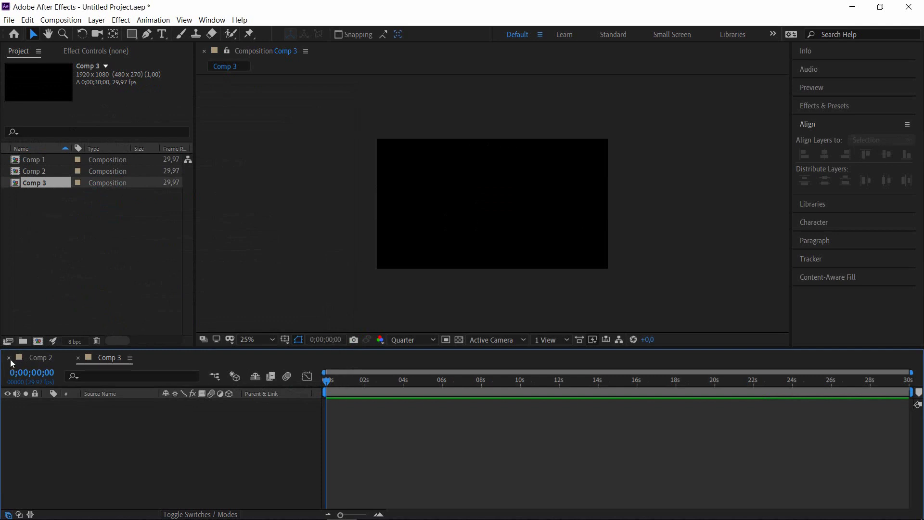
Step: Nest Comp 2 as a layer in Comp 3 and select it
left_click(9, 358)
left_click_drag(39, 172, 105, 440)
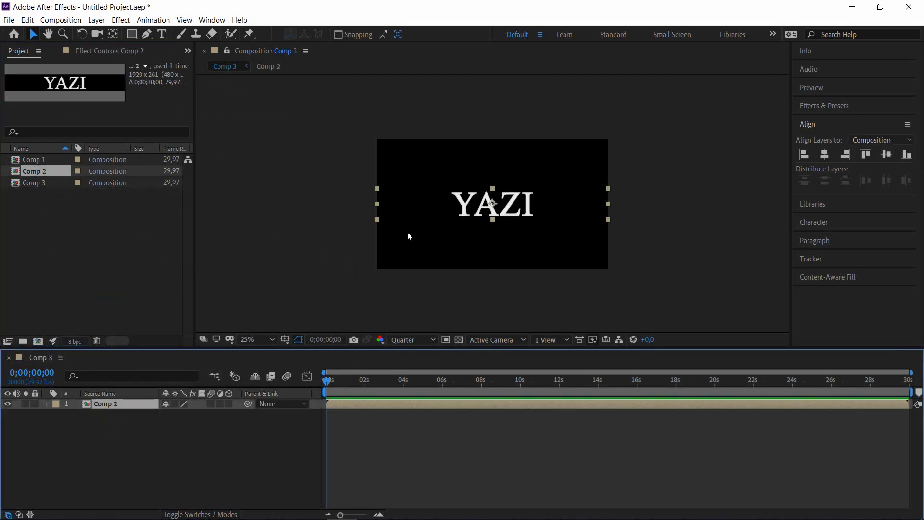
left_click(373, 229)
left_click(486, 215)
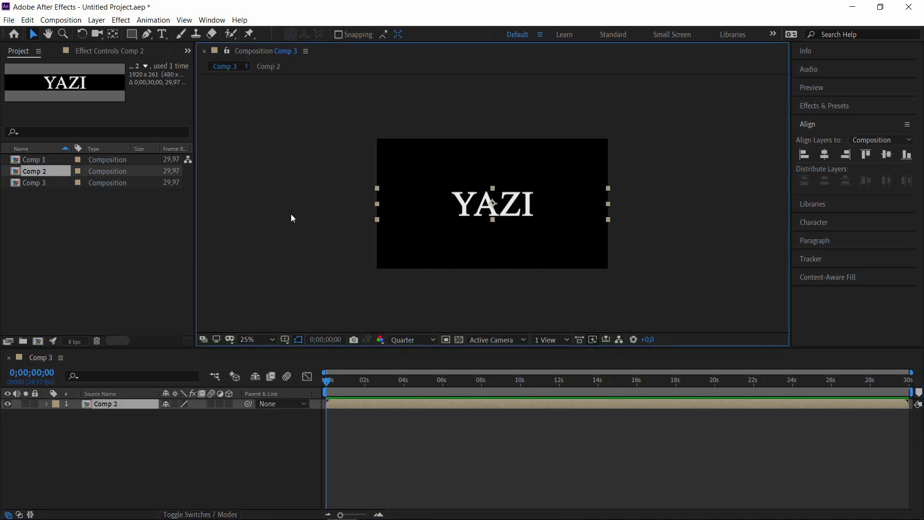
Step: Rotate the YAZI layer 90° to vertical and apply Motion Tile with Output Height 680
left_click(82, 34)
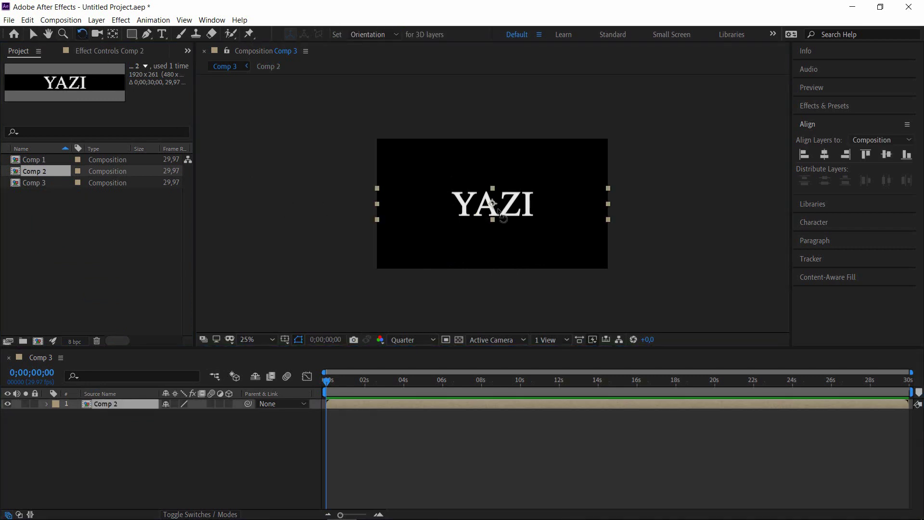
left_click_drag(519, 220, 508, 176)
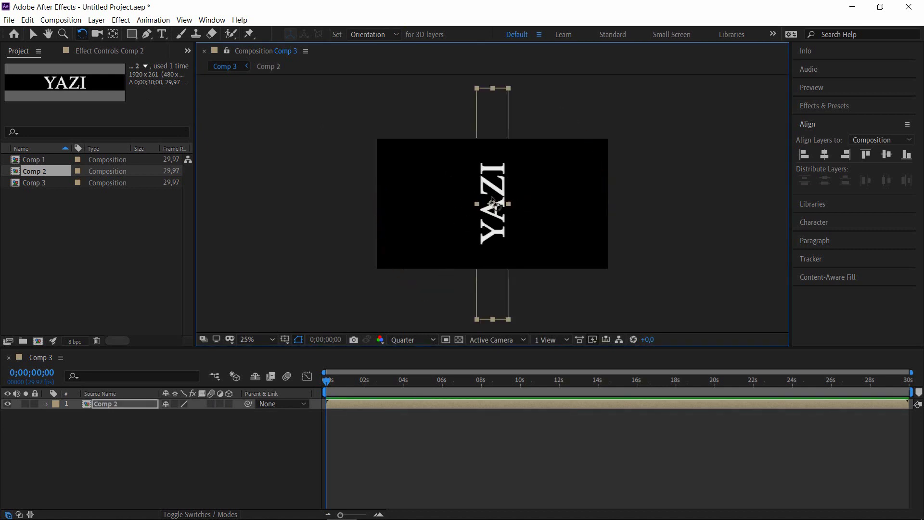
left_click(823, 106)
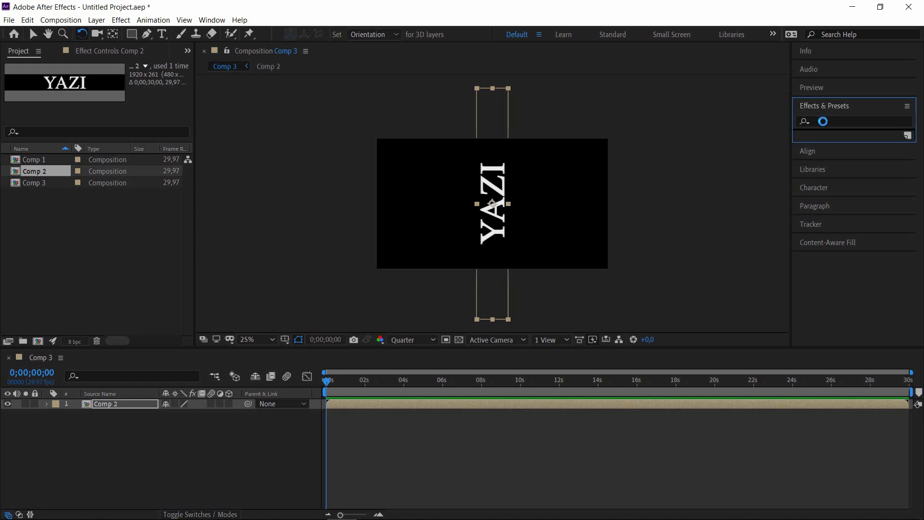
left_click(823, 121)
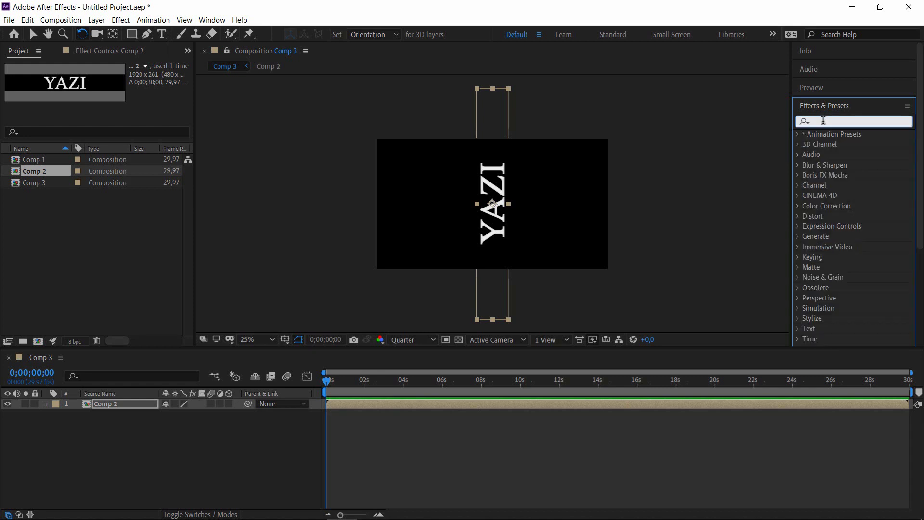
type("tile")
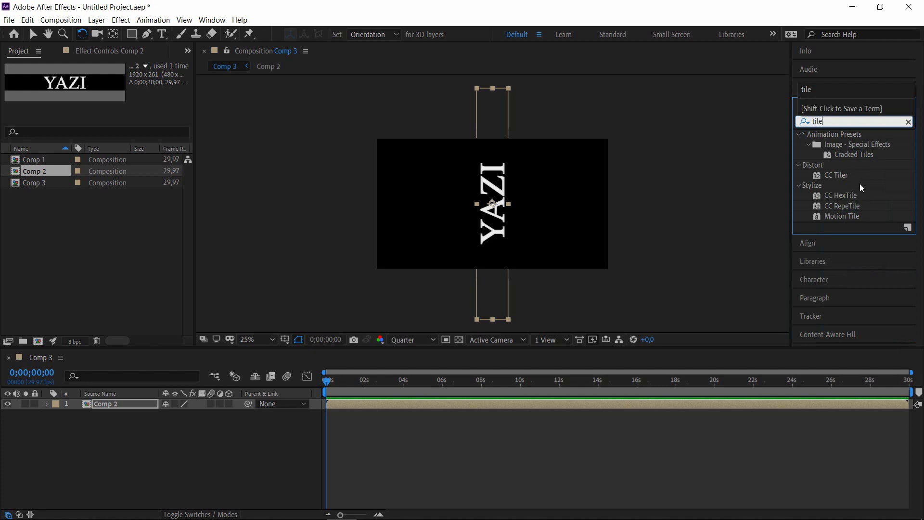
left_click_drag(835, 219, 488, 203)
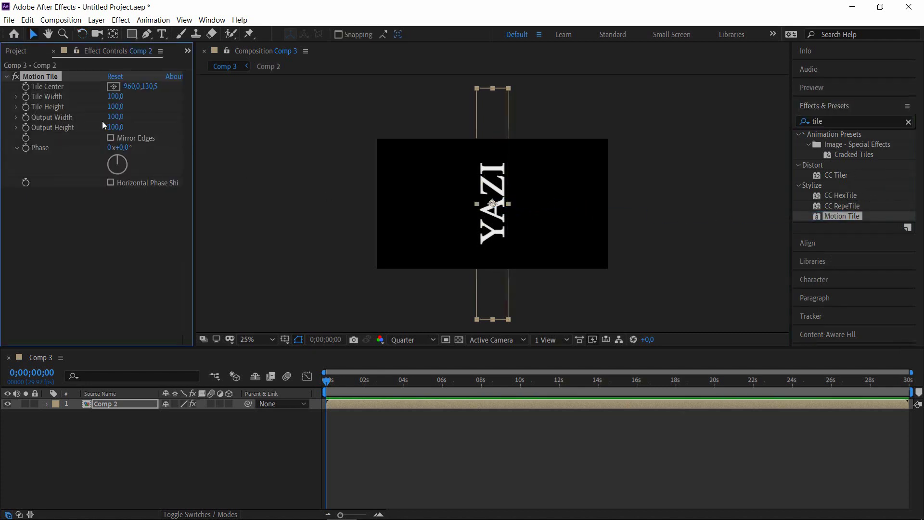
left_click_drag(115, 117, 182, 125)
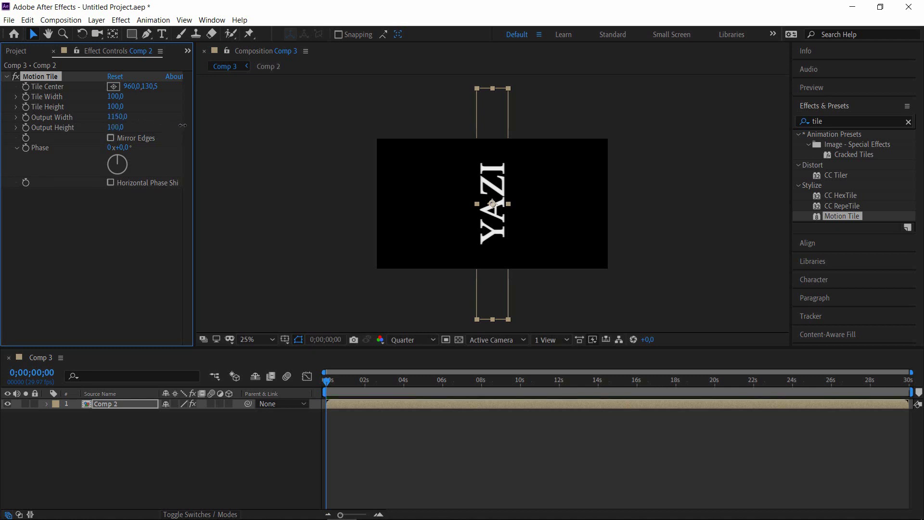
key("ctrl+z")
left_click_drag(116, 127, 151, 130)
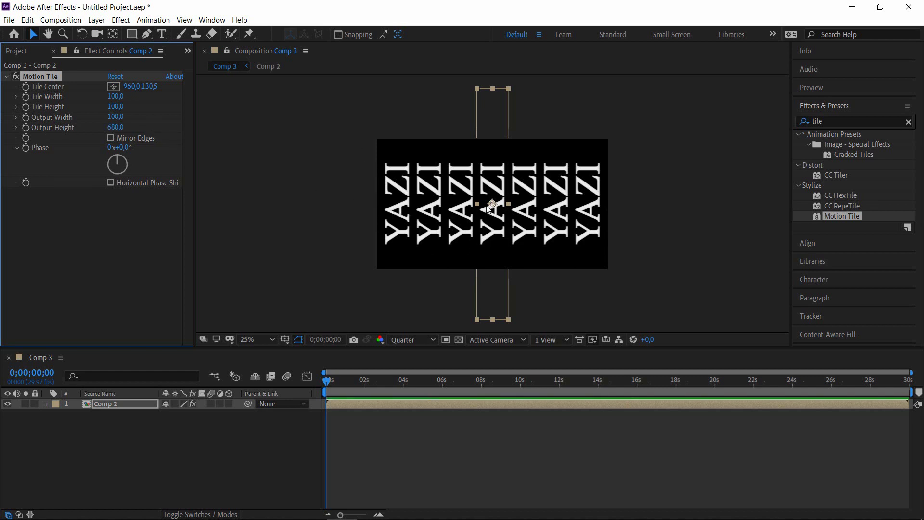
Step: Pre-compose the tiled layer, moving all attributes into the new composition
right_click(111, 407)
left_click(144, 362)
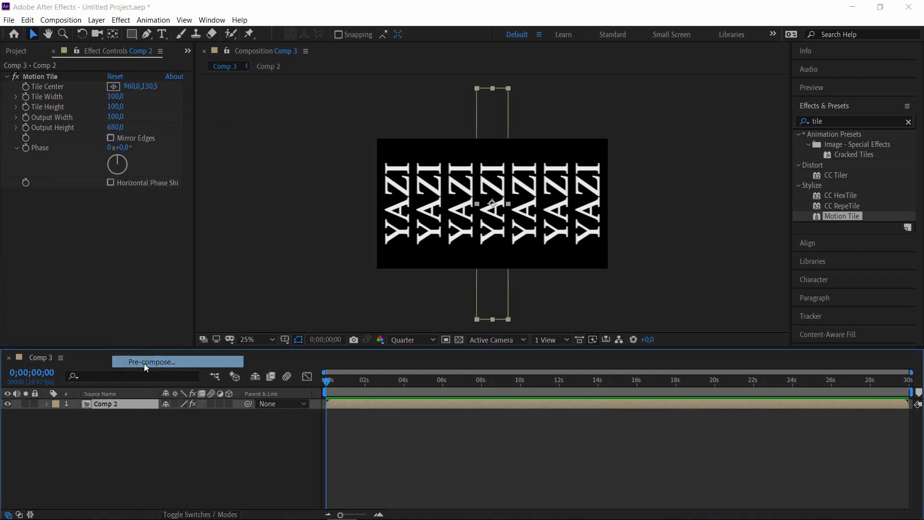
left_click(360, 273)
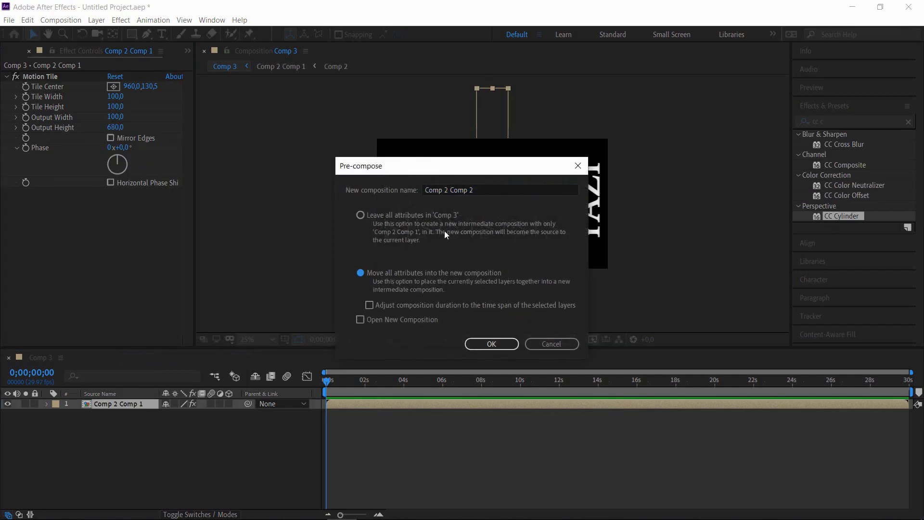
left_click(482, 343)
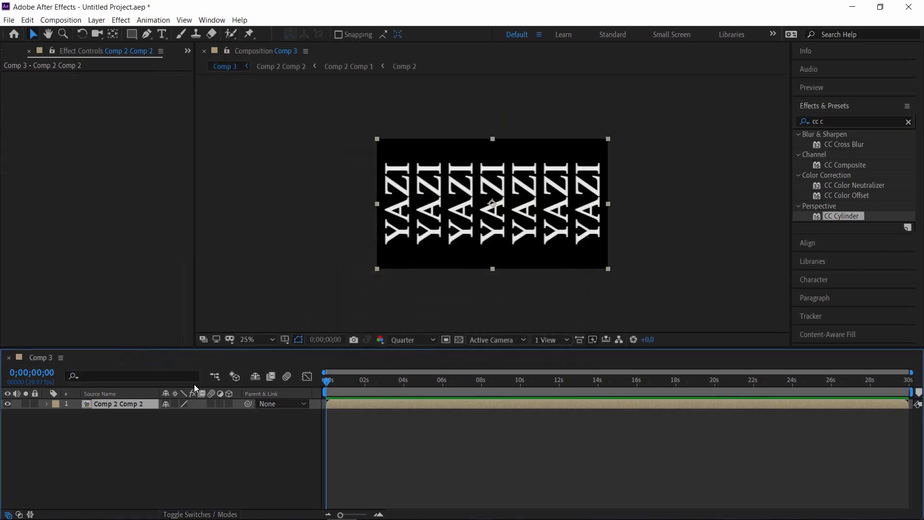
Step: Return to Comp 3 and select the nested Comp 2 Comp 2 layer
double_click(139, 409)
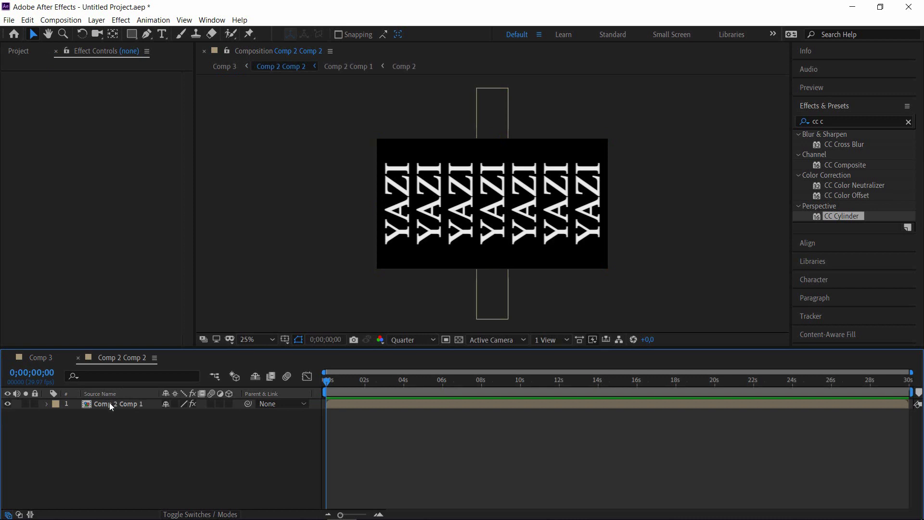
left_click(42, 358)
left_click(120, 404)
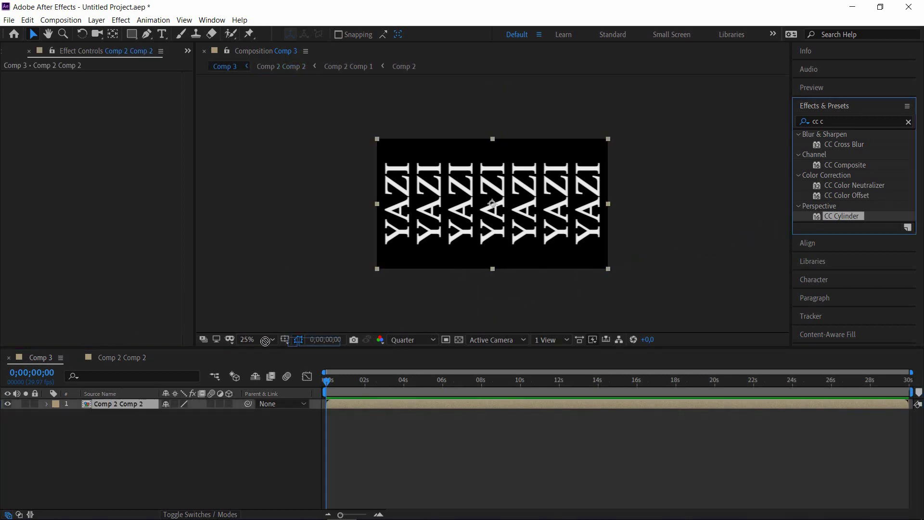
Step: Apply CC Cylinder to the layer with Rotation X 309° and Rotation Z 90°
left_click_drag(852, 216, 130, 405)
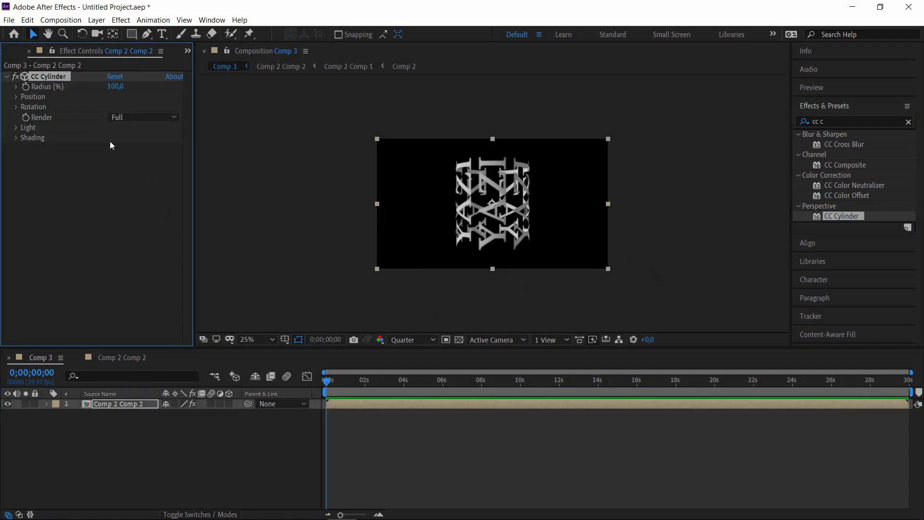
left_click(15, 97)
left_click_drag(108, 109, 119, 122)
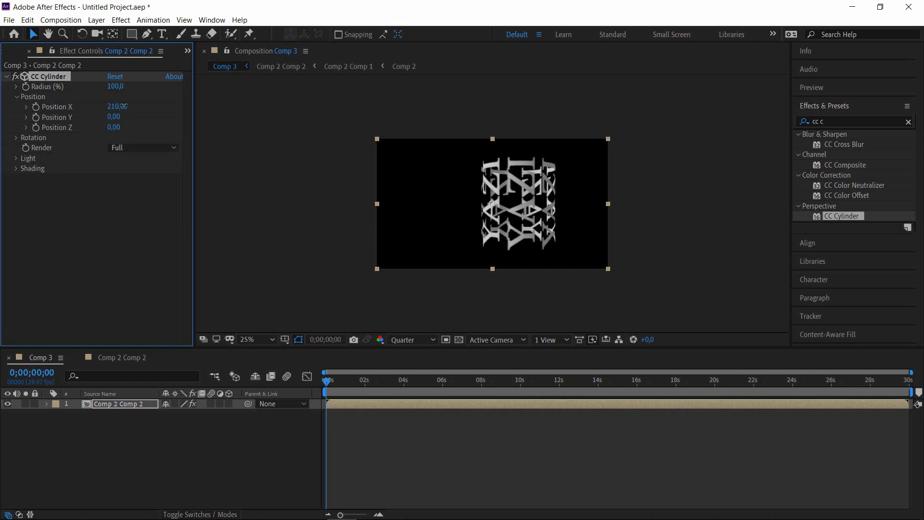
key("ctrl+z")
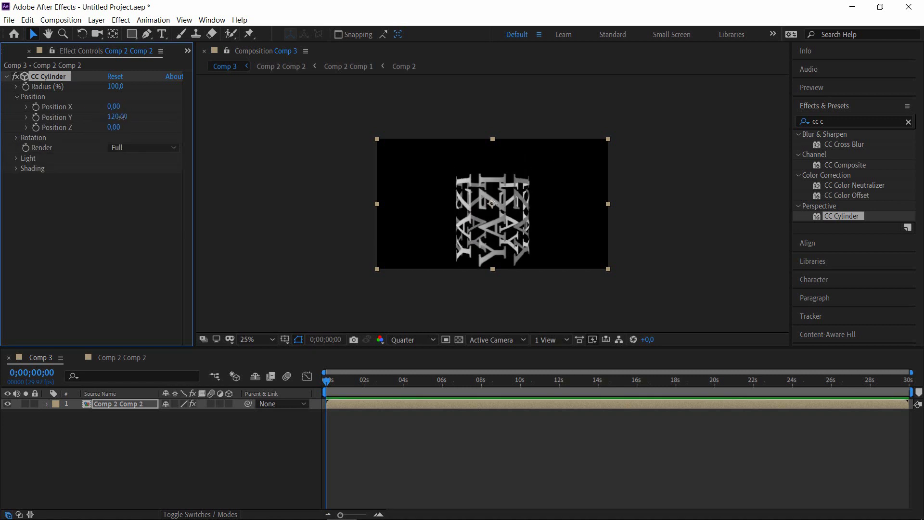
left_click(16, 138)
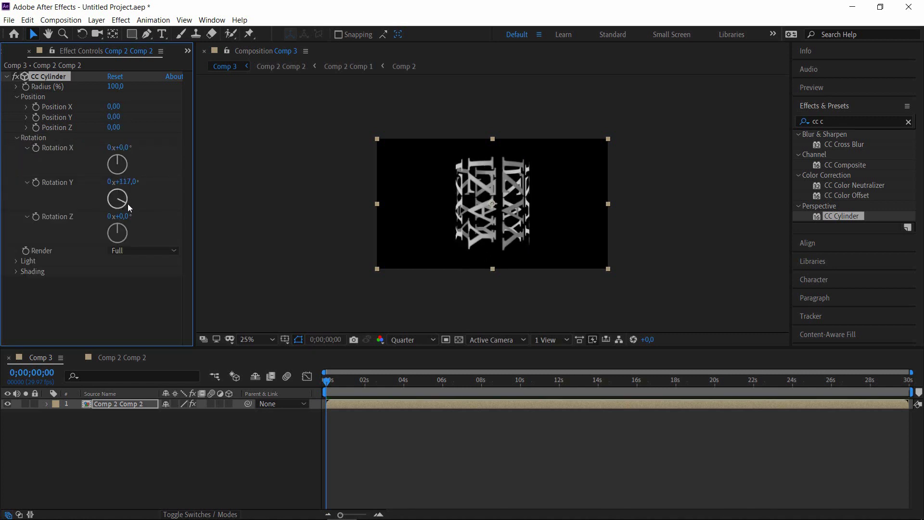
left_click_drag(122, 158, 130, 161)
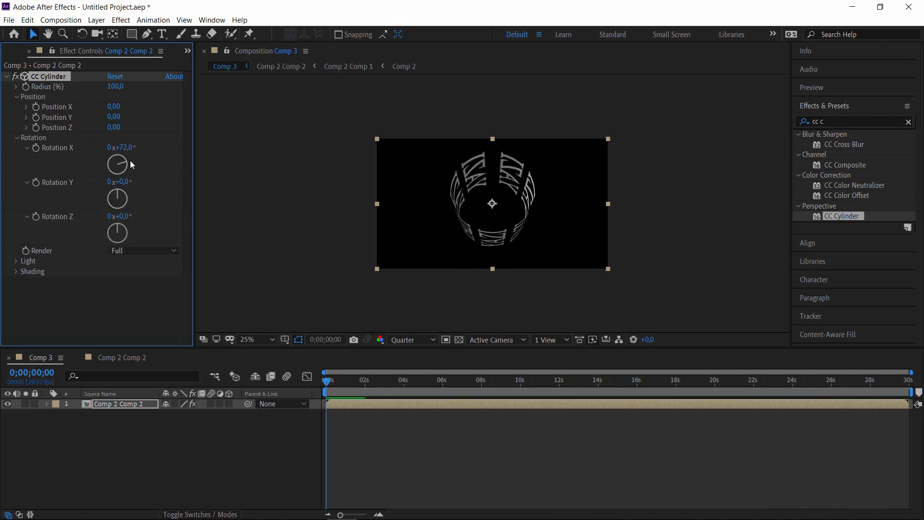
key("ctrl+z")
left_click_drag(122, 227, 136, 232)
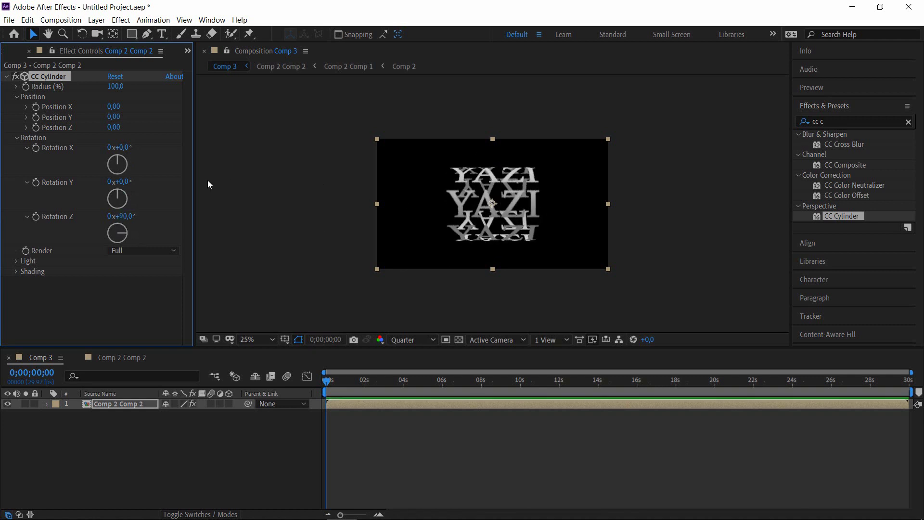
mouse_move(119, 160)
left_mouse_down()
mouse_move(124, 168)
mouse_move(95, 172)
mouse_move(108, 159)
left_mouse_up()
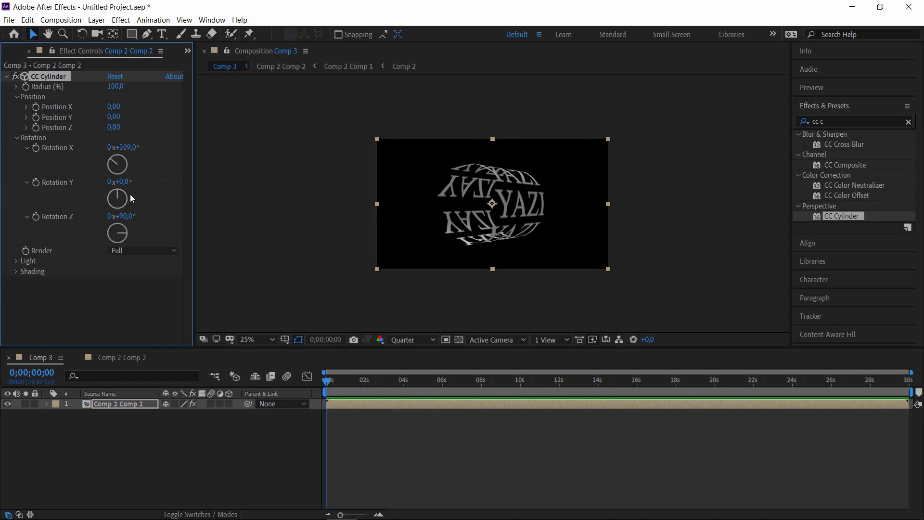
Step: Brighten the cylinder's light and view the comp at Full resolution, 100% zoom
left_click(17, 260)
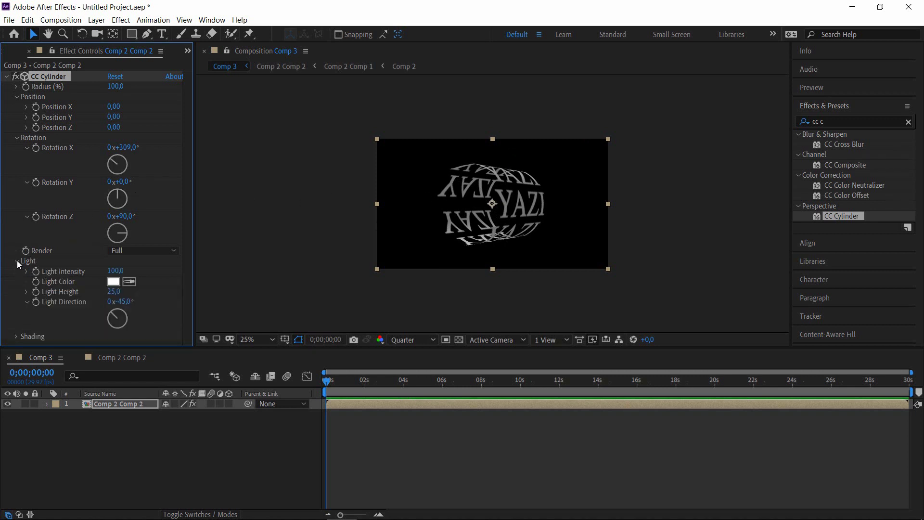
left_click_drag(135, 271, 219, 277)
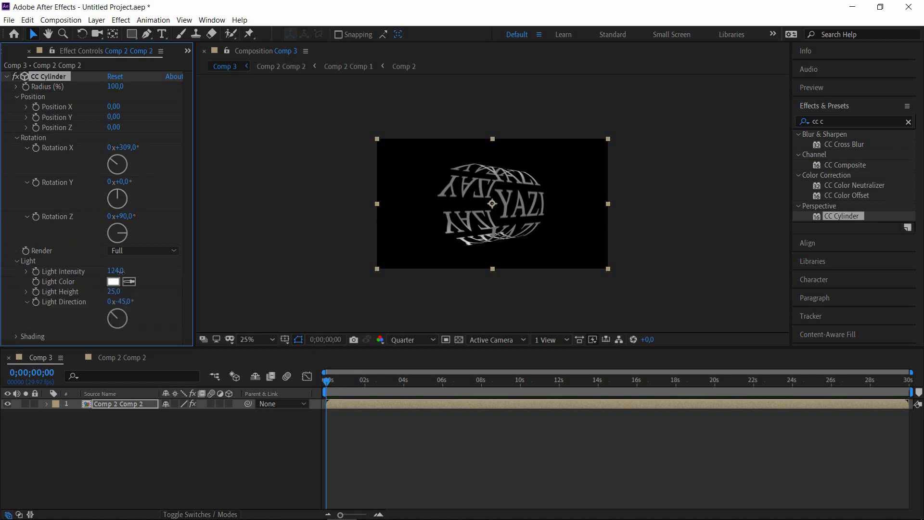
left_click(420, 340)
left_click(415, 365)
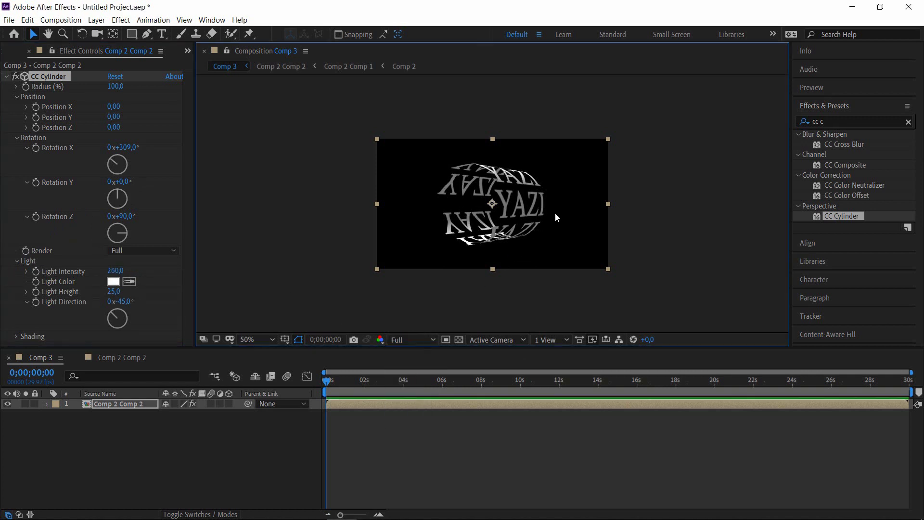
key("slash")
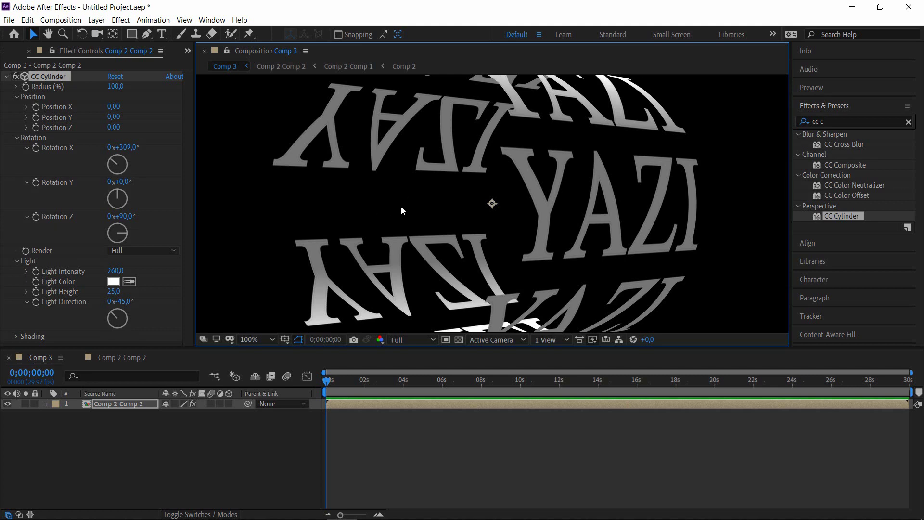
Step: Set Light Intensity to 333 and Light Color to blue 0679DD
left_click_drag(116, 271, 147, 267)
left_click(116, 270)
type("333")
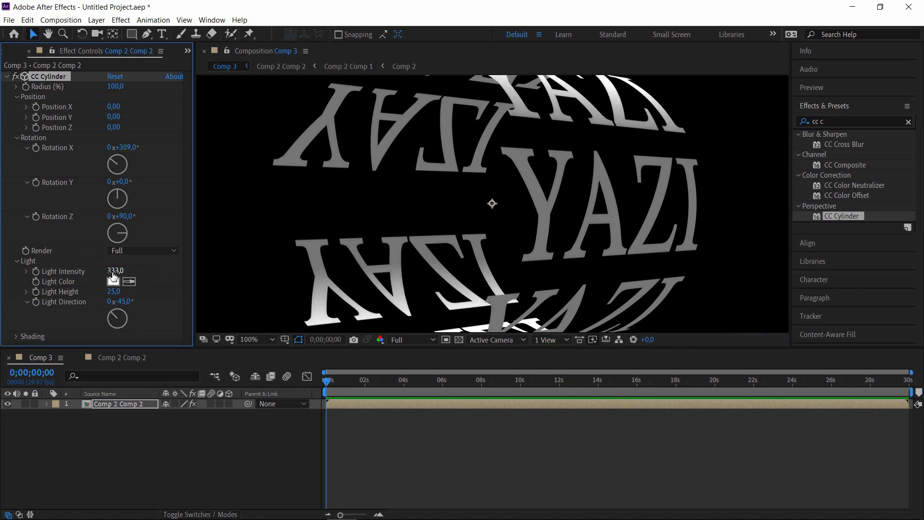
key("Return")
left_click(115, 282)
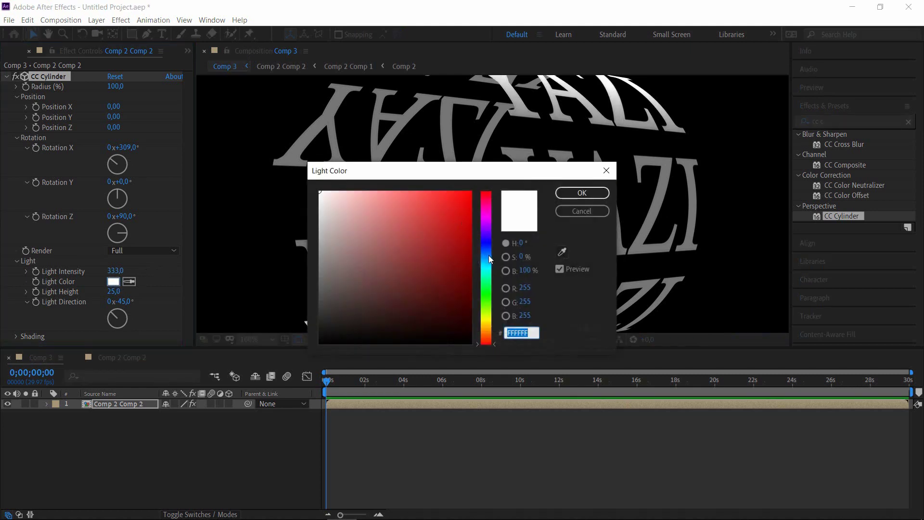
left_click(488, 255)
left_click_drag(462, 239, 466, 211)
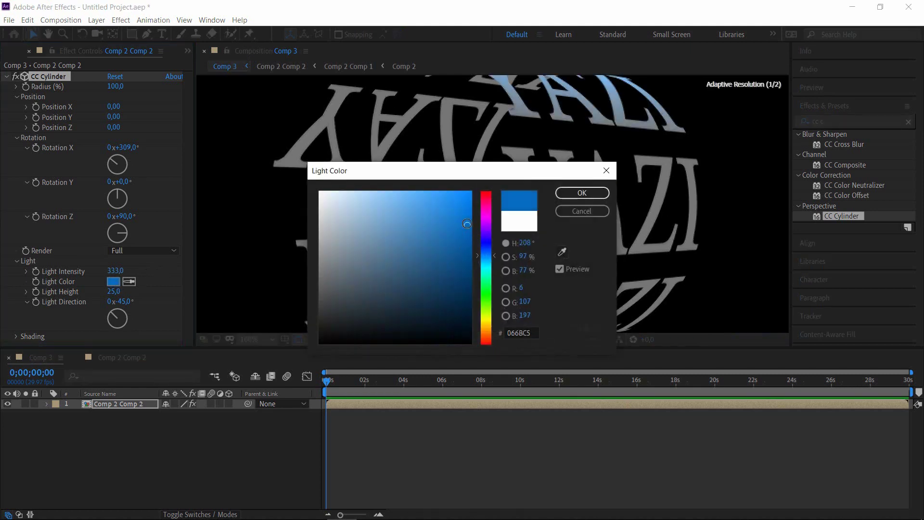
left_click(590, 190)
Step: Raise the cylinder's Light Height to 33
scroll(576, 184, "down", 1)
scroll(577, 184, "up", 1)
scroll(573, 178, "down", 1)
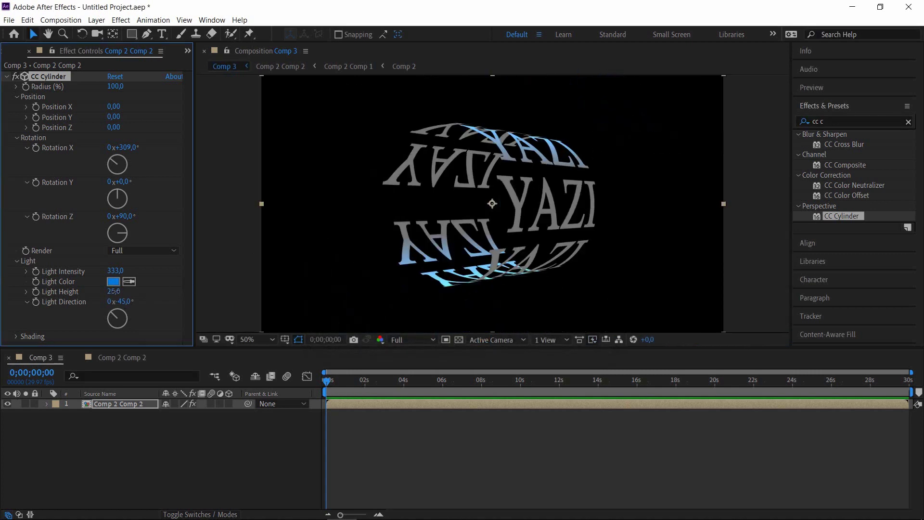
mouse_move(114, 292)
left_mouse_down()
mouse_move(145, 290)
mouse_move(126, 300)
mouse_move(155, 301)
left_mouse_up()
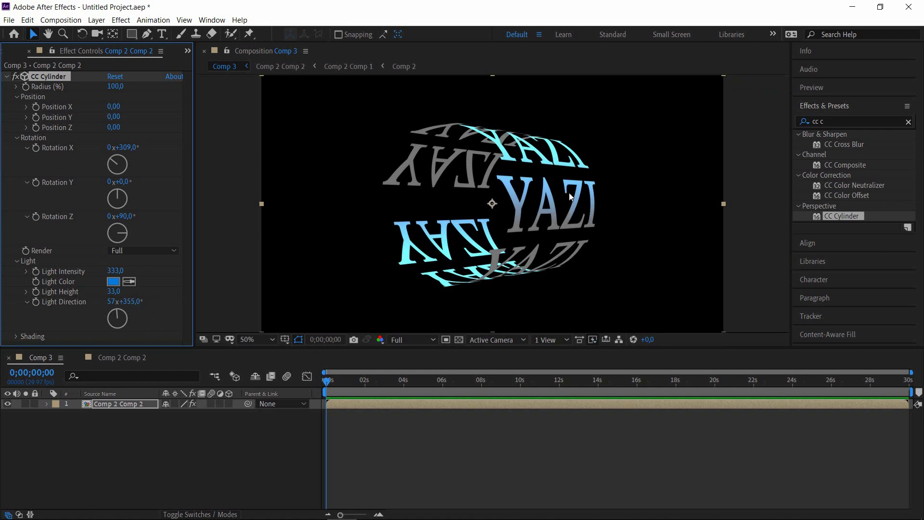
Step: Set shading to Ambient 66, Diffuse 32, Specular 93, Roughness 0.013, Metal 100; Rotation Y −33°
left_click(15, 335)
scroll(17, 339, "down", 2)
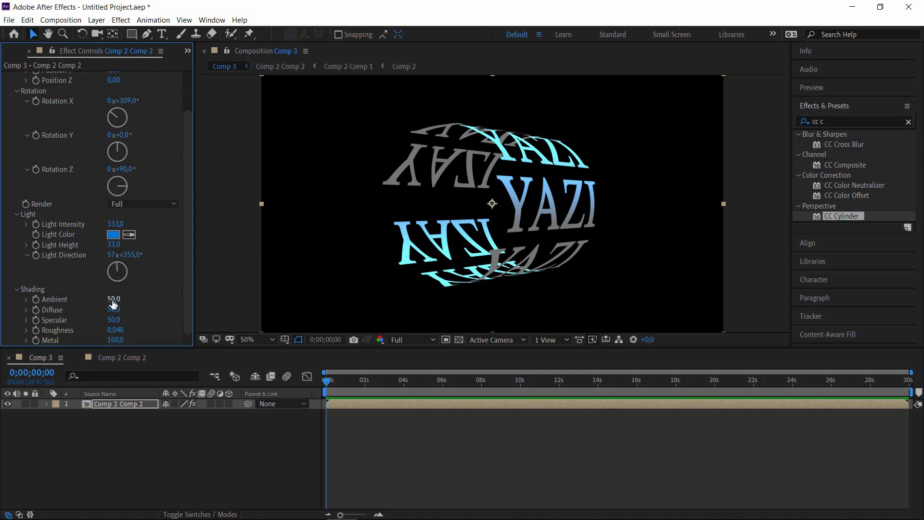
left_click_drag(115, 299, 130, 298)
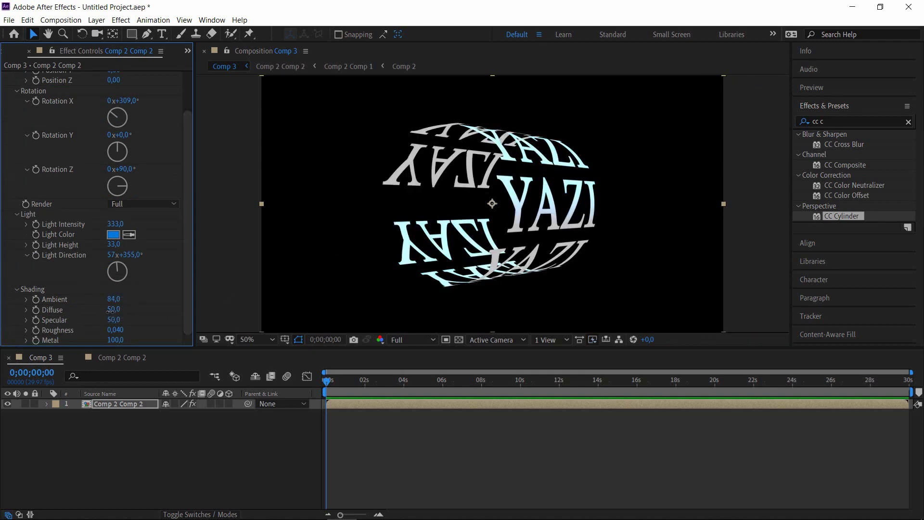
left_click_drag(101, 314, 92, 314)
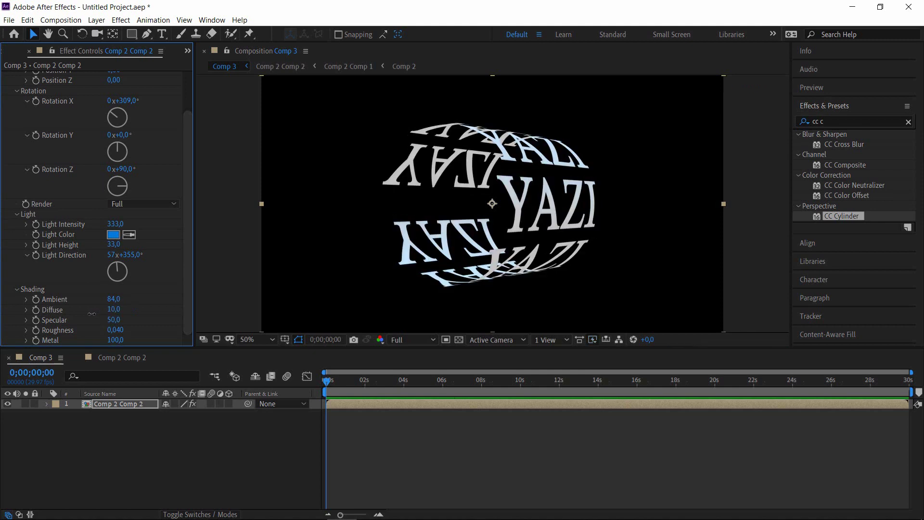
left_click_drag(114, 309, 138, 318)
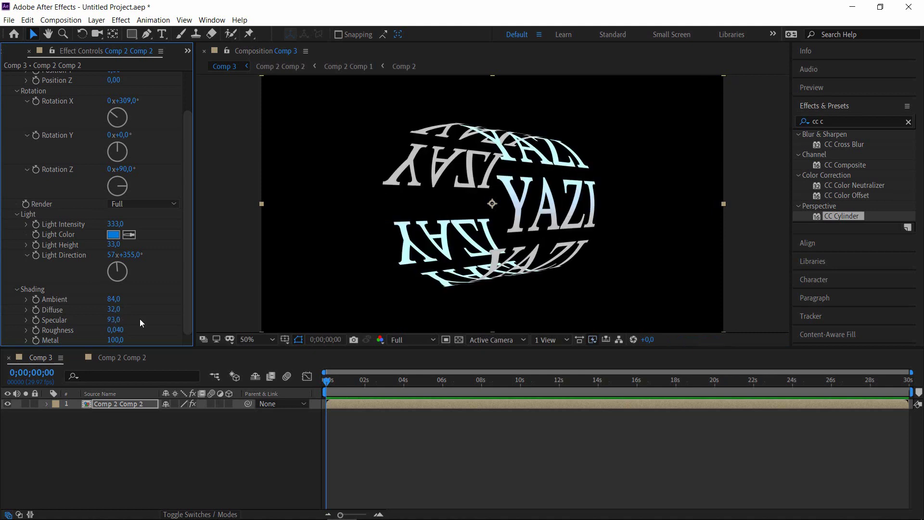
left_click_drag(117, 340, 85, 343)
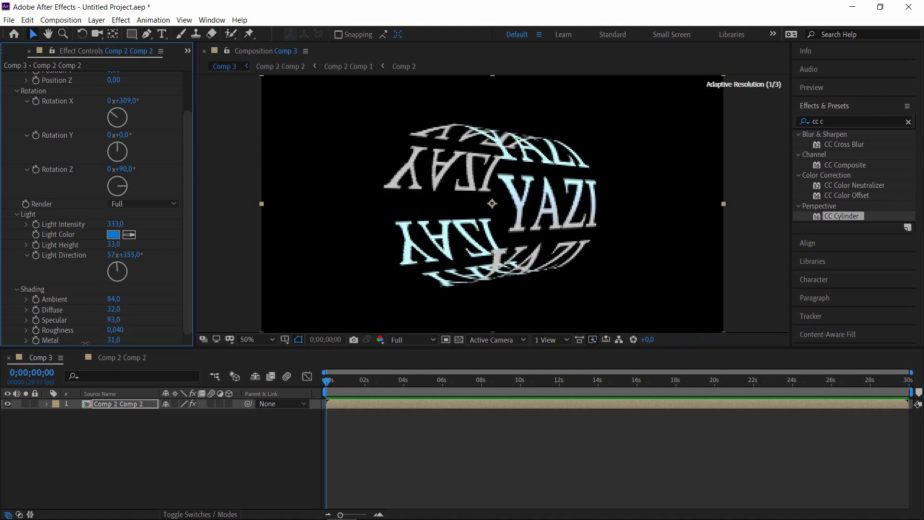
key("ctrl+z")
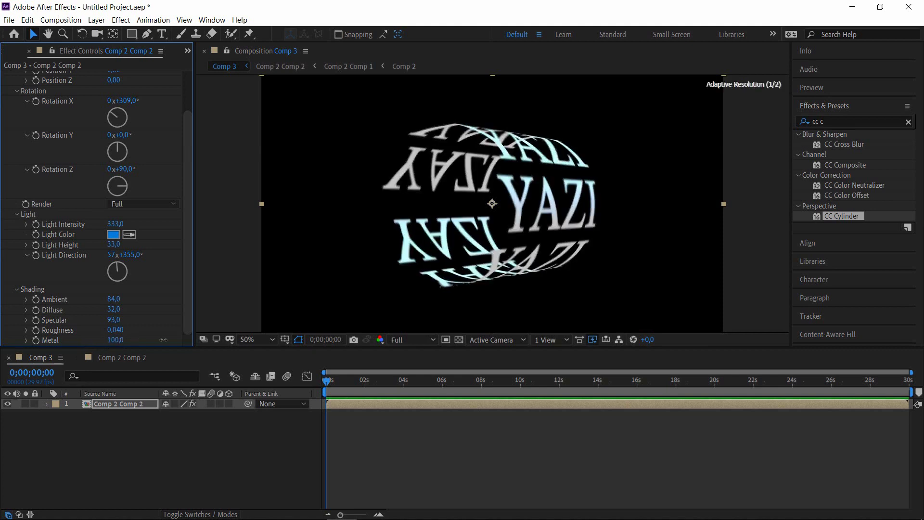
left_click_drag(110, 332, 103, 333)
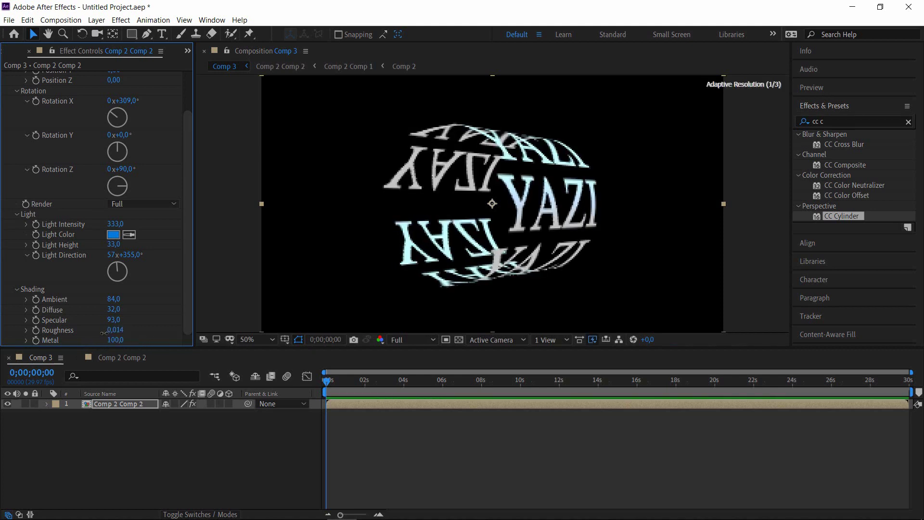
mouse_move(114, 300)
left_mouse_down()
mouse_move(126, 299)
mouse_move(108, 304)
left_mouse_up()
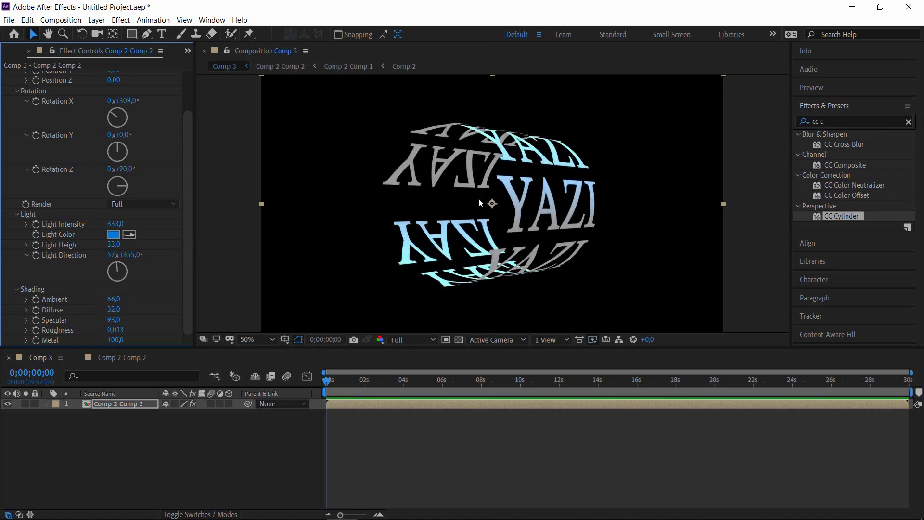
left_click_drag(117, 152, 115, 148)
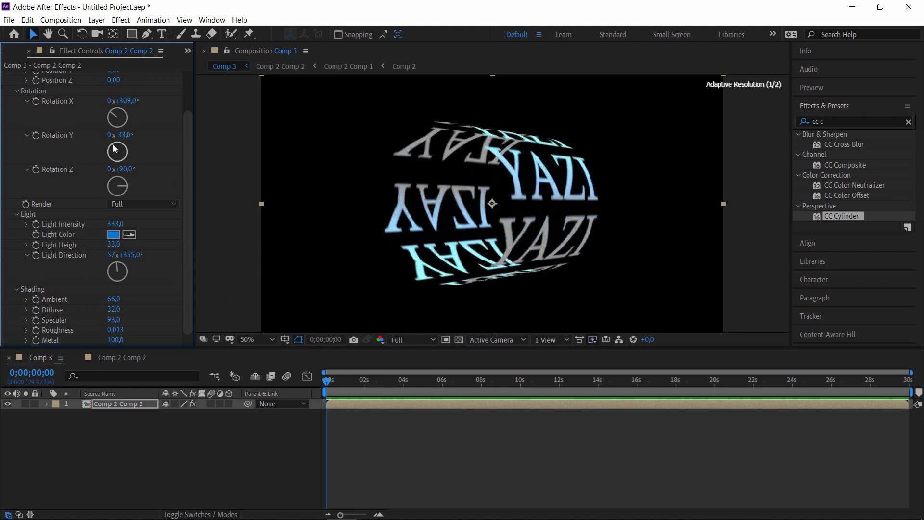
Step: Keyframe Rotation Y from 0° at the start to −2x+0° at the comp's end
key("ctrl+z")
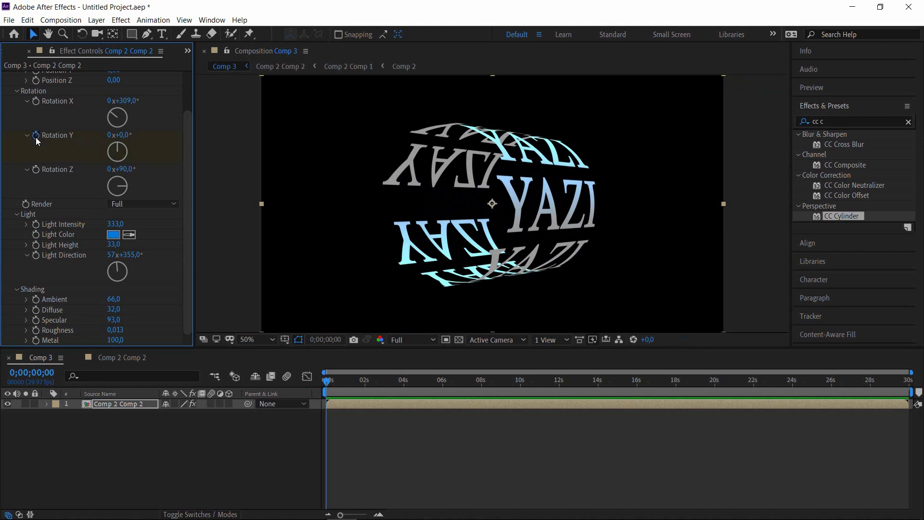
left_click(36, 137)
left_click_drag(326, 383, 908, 380)
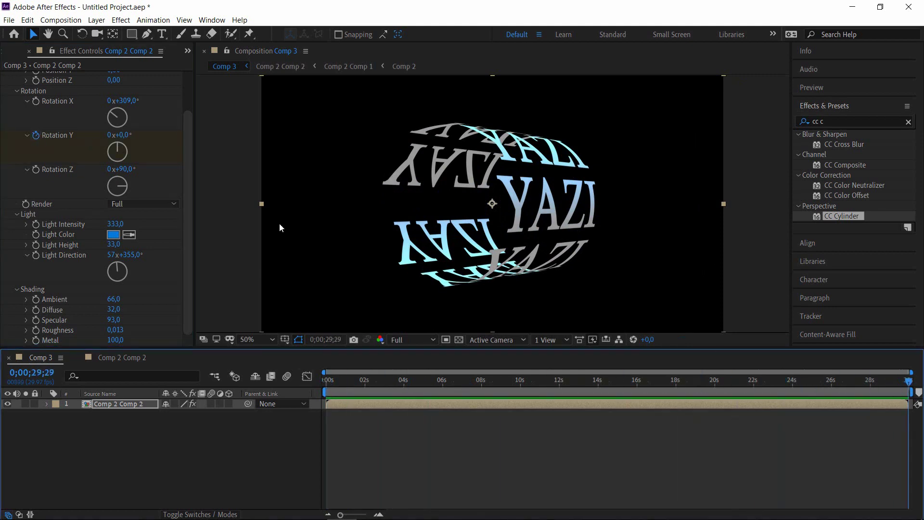
mouse_move(120, 147)
left_mouse_down()
mouse_move(94, 155)
mouse_move(125, 163)
mouse_move(136, 146)
mouse_move(105, 151)
mouse_move(119, 163)
mouse_move(132, 154)
mouse_move(126, 142)
mouse_move(106, 148)
mouse_move(126, 161)
mouse_move(129, 140)
mouse_move(117, 136)
left_mouse_up()
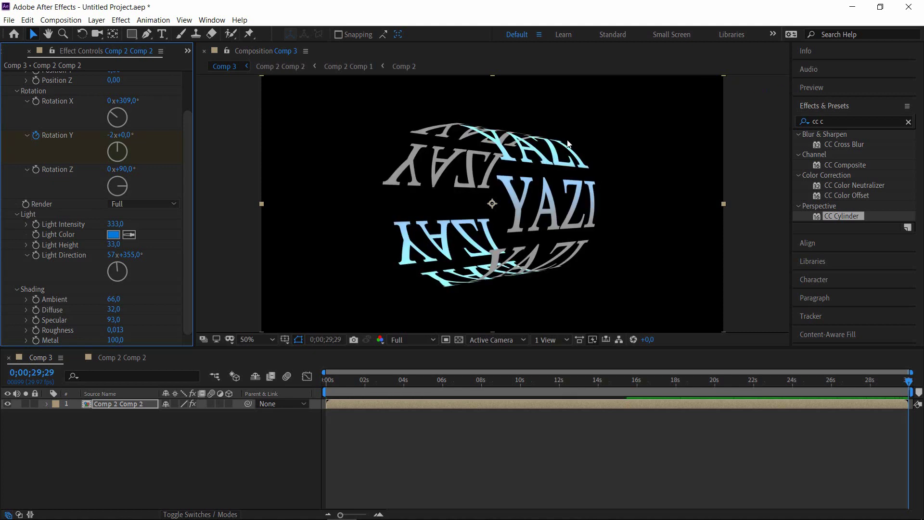
left_click_drag(908, 385, 264, 383)
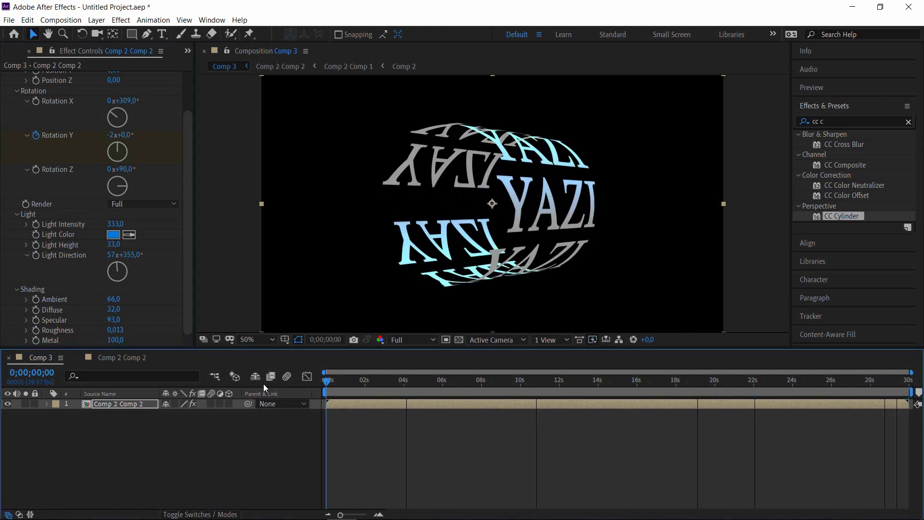
Step: Play back the spinning cylinder at Quarter resolution, stopping around 13;04
key("space")
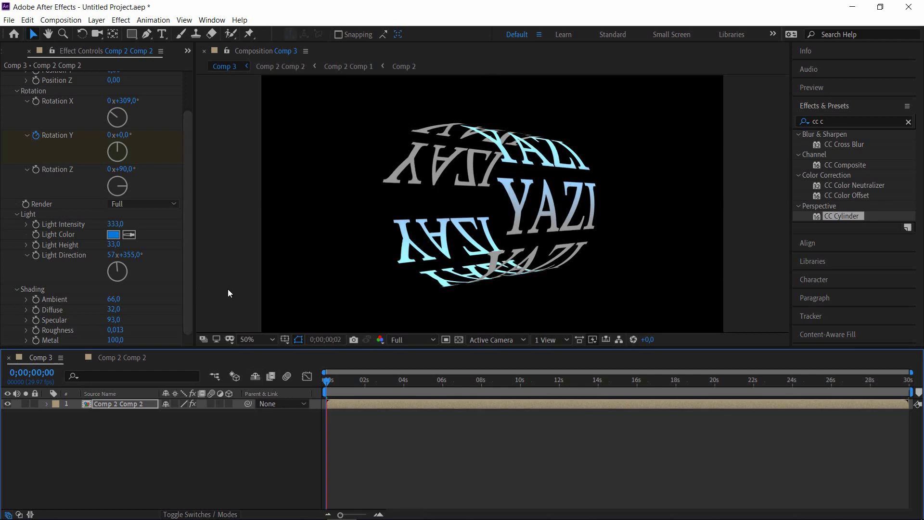
left_click(417, 343)
left_click(411, 408)
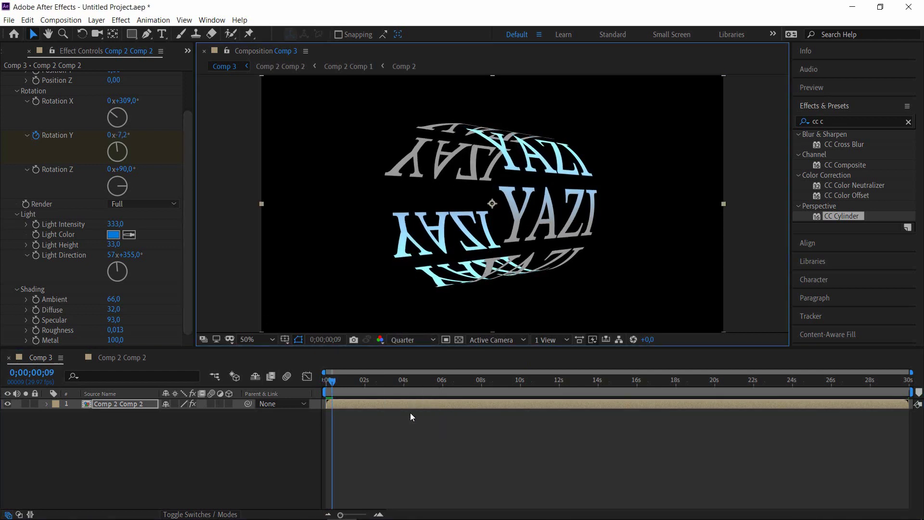
key("space")
key("space")
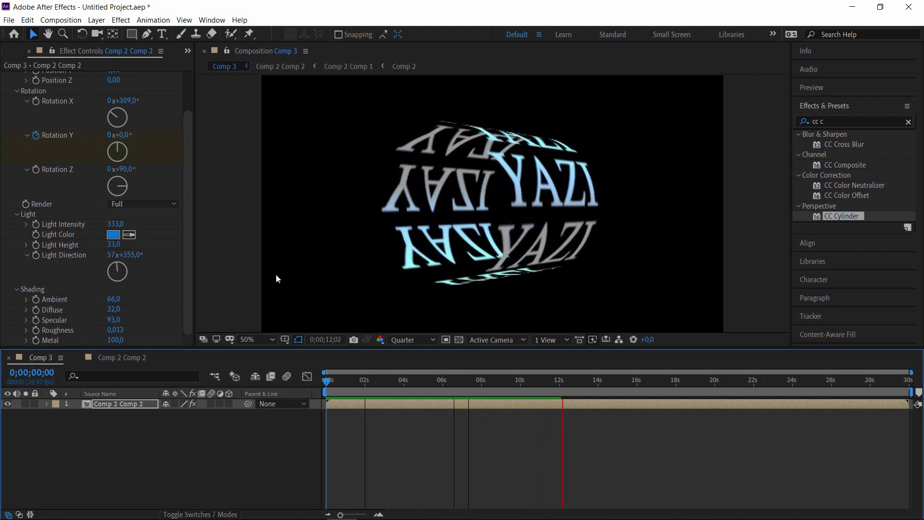
key("space")
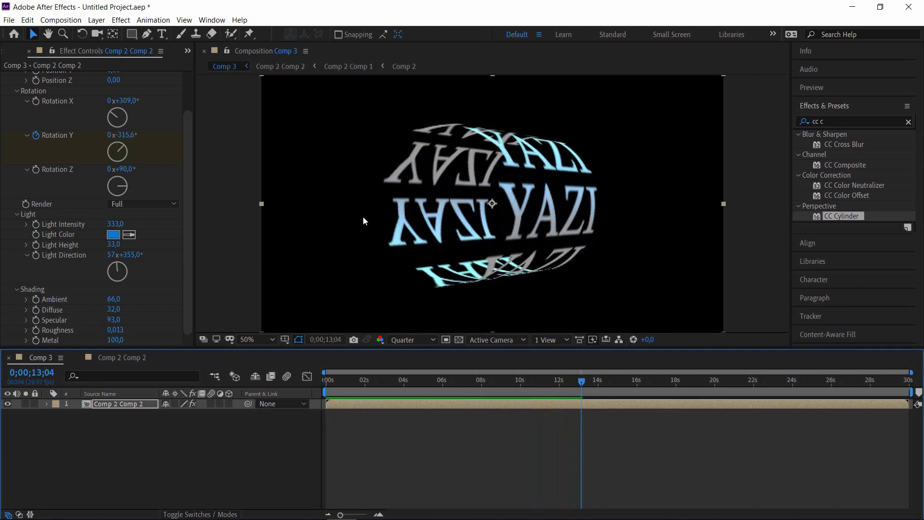
Step: Change the cylinder's Rotation X to 1x+315°
left_click_drag(123, 190, 139, 195)
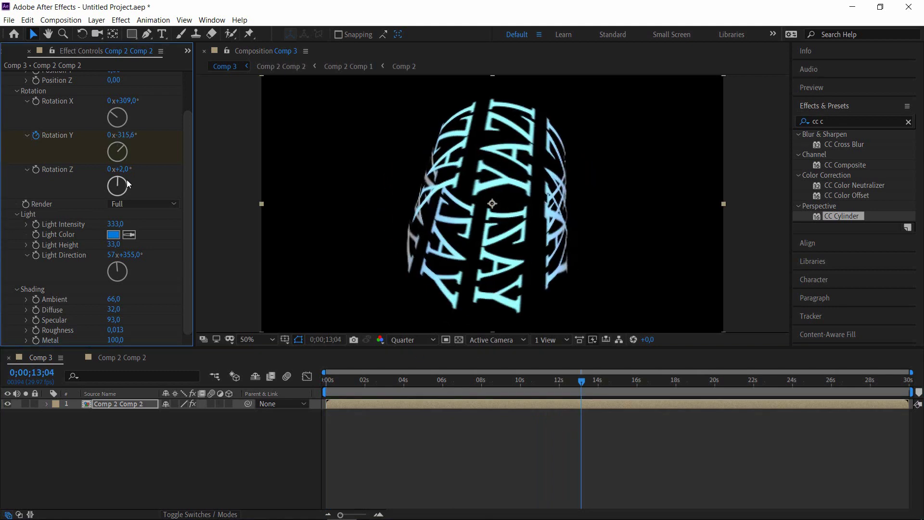
key("ctrl+z")
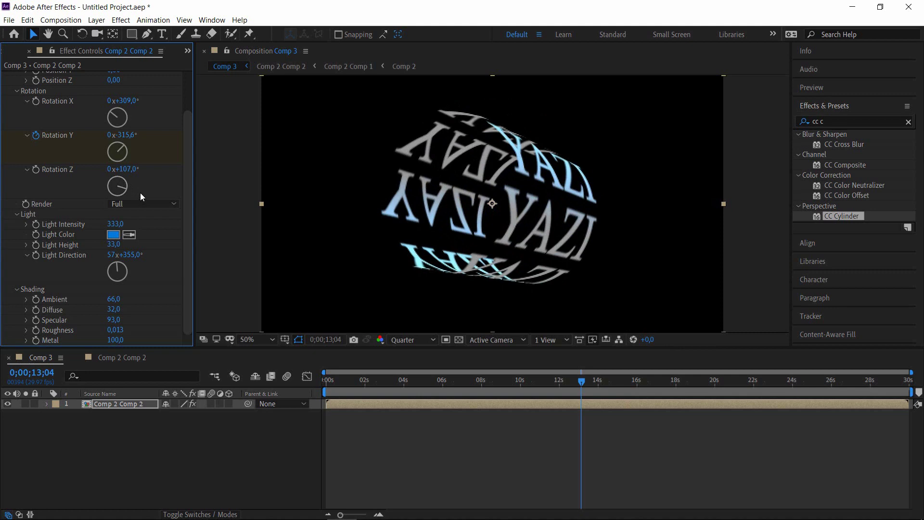
mouse_move(120, 121)
left_mouse_down()
mouse_move(129, 110)
mouse_move(114, 121)
left_mouse_up()
Step: Try an upright 0° X rotation on the cylinder, then undo back to 1x+315° and reselect the Comp 2 layer
left_click(126, 101)
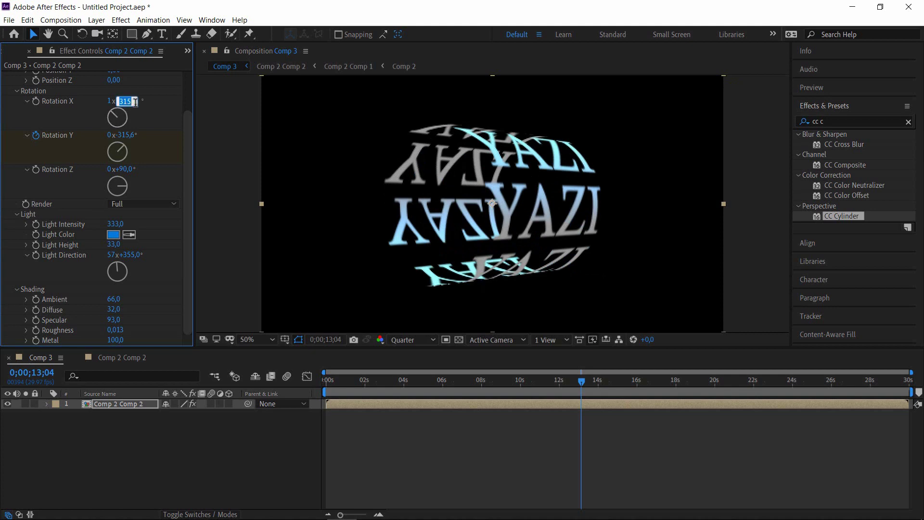
type("0")
key("Return")
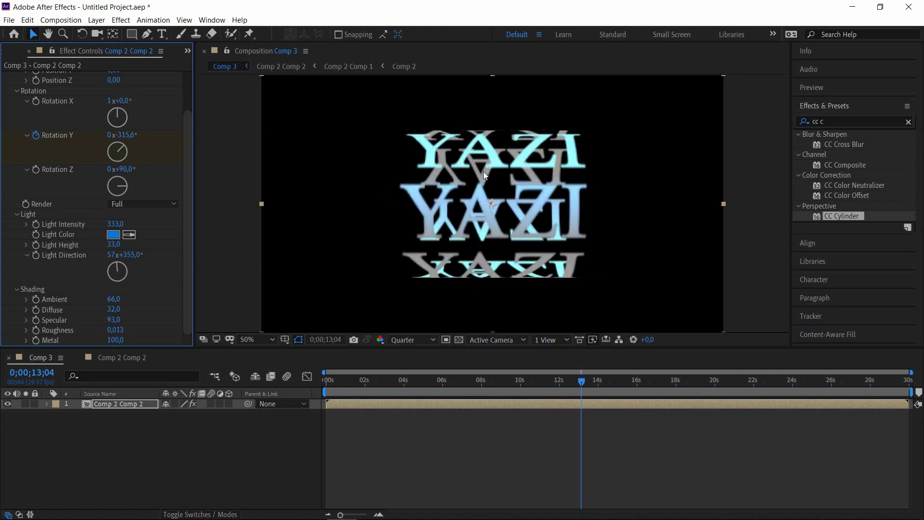
mouse_move(579, 382)
left_mouse_down()
mouse_move(525, 387)
mouse_move(570, 383)
left_mouse_up()
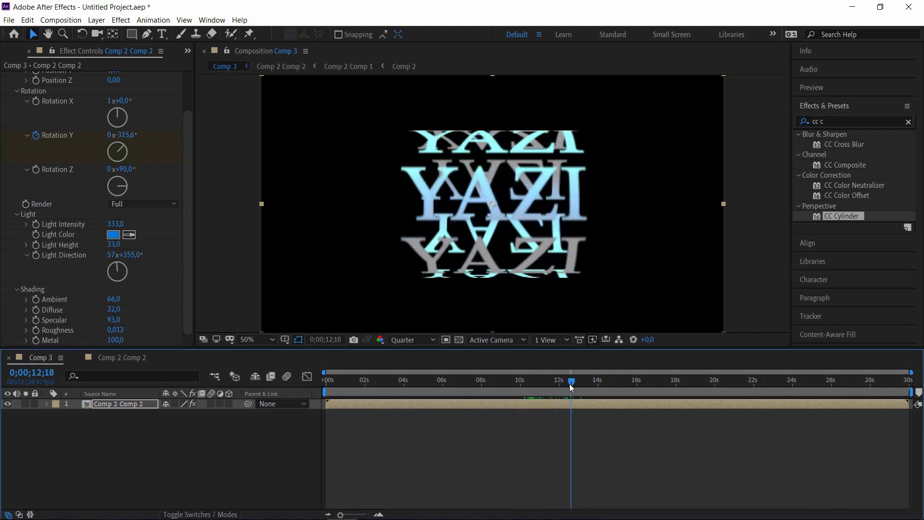
key("k")
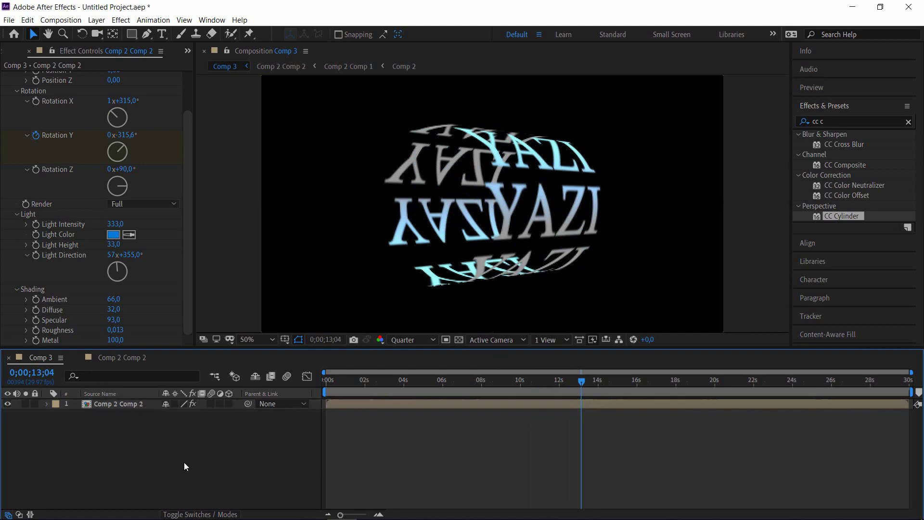
left_click(123, 406)
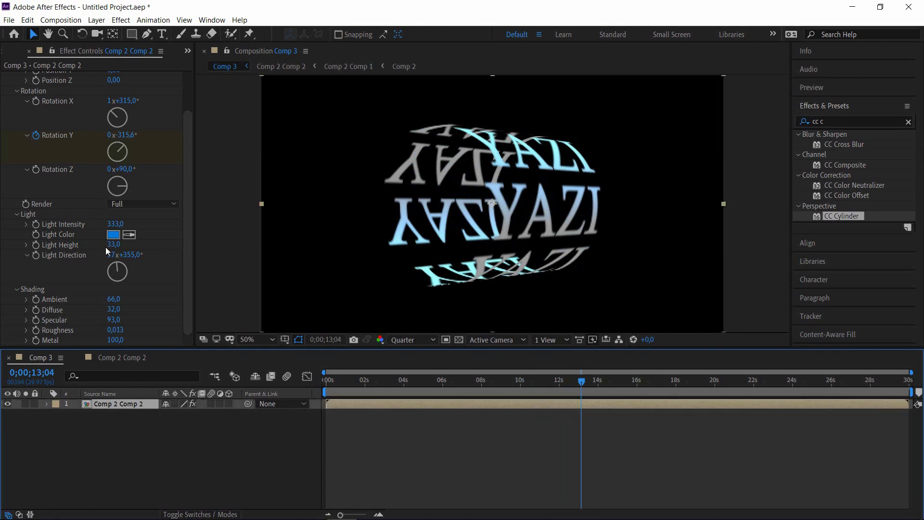
scroll(105, 247, "up", 2)
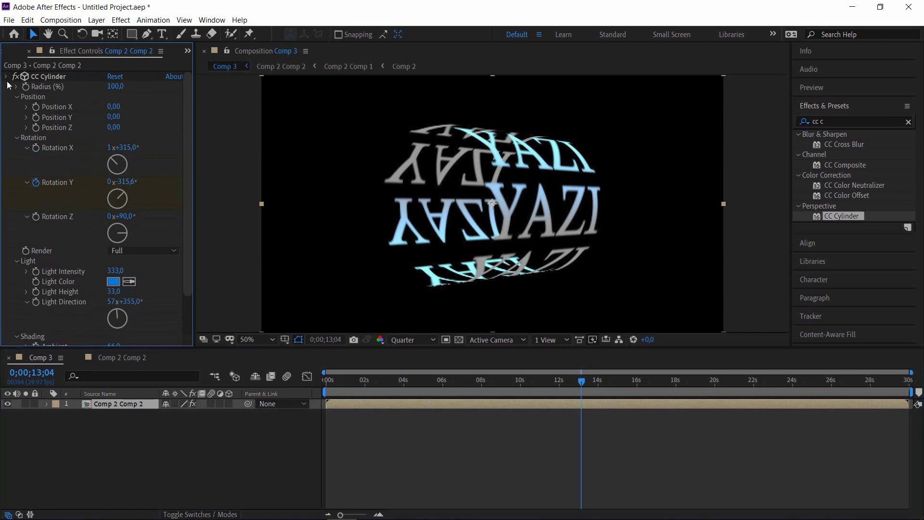
Step: Apply Wave Warp to the YAZI cylinder text and nudge its direction and wave height
left_click(6, 77)
left_click(838, 121)
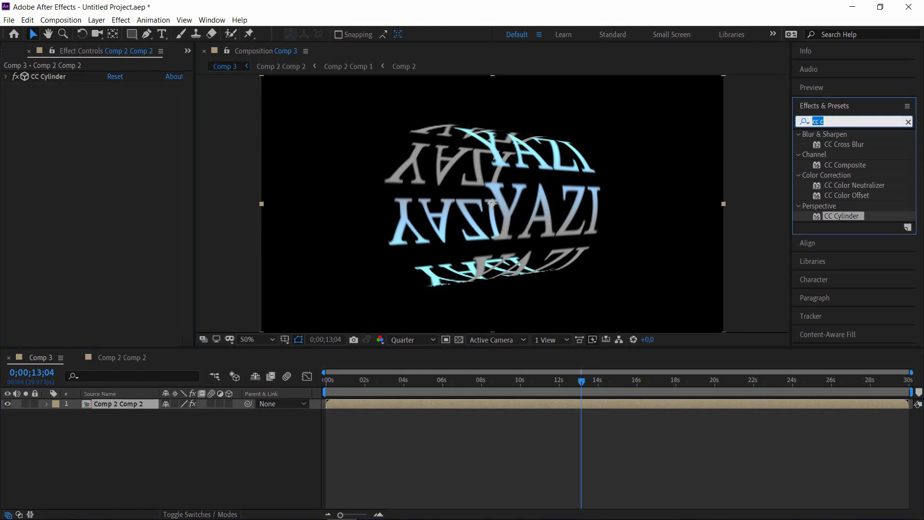
type("wawe")
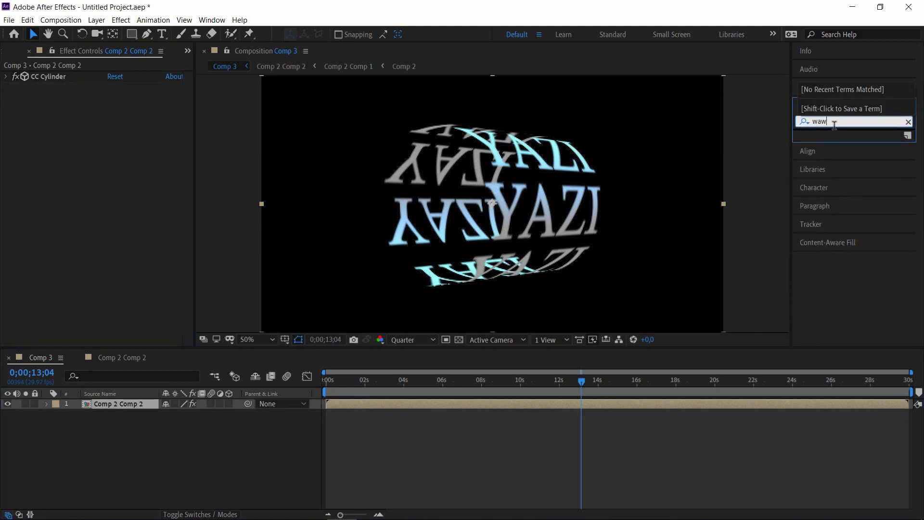
key("BackSpace")
type("v")
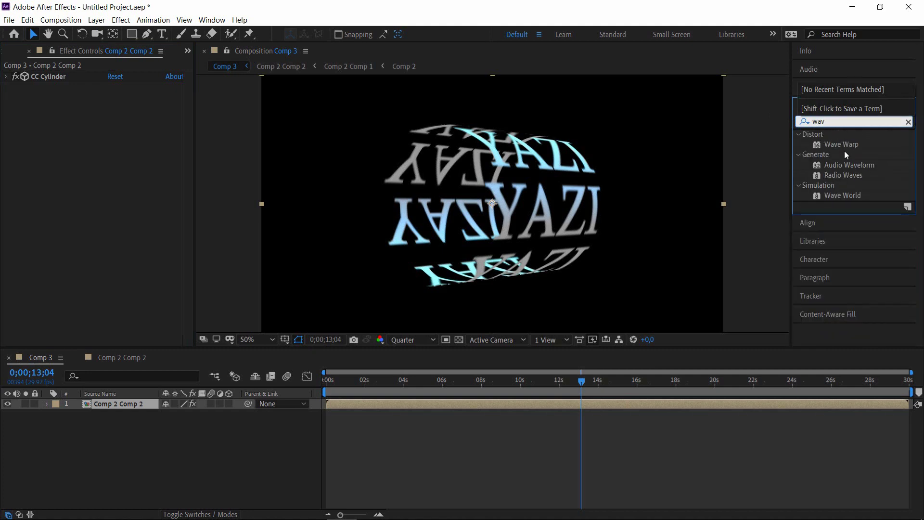
left_click_drag(847, 148, 513, 196)
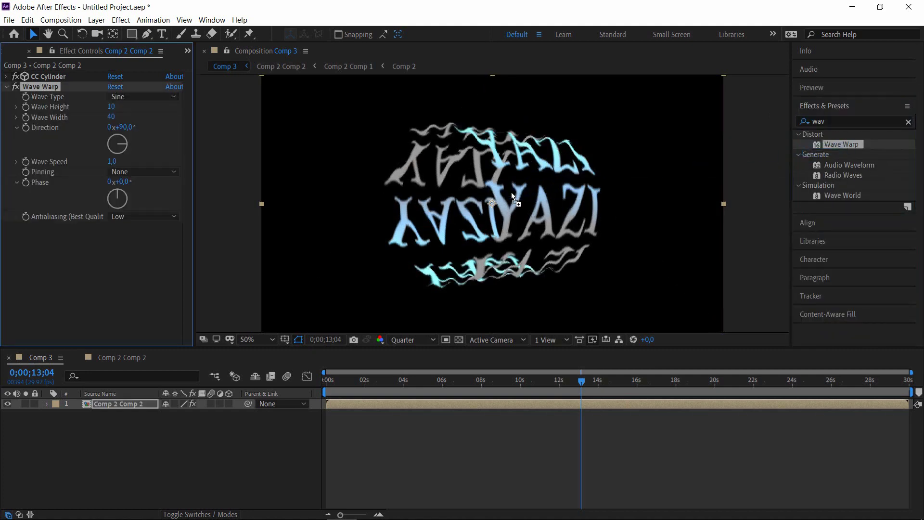
left_click(124, 137)
mouse_move(124, 137)
left_mouse_down()
mouse_move(131, 146)
mouse_move(111, 163)
mouse_move(133, 144)
left_mouse_up()
left_click_drag(110, 106, 110, 109)
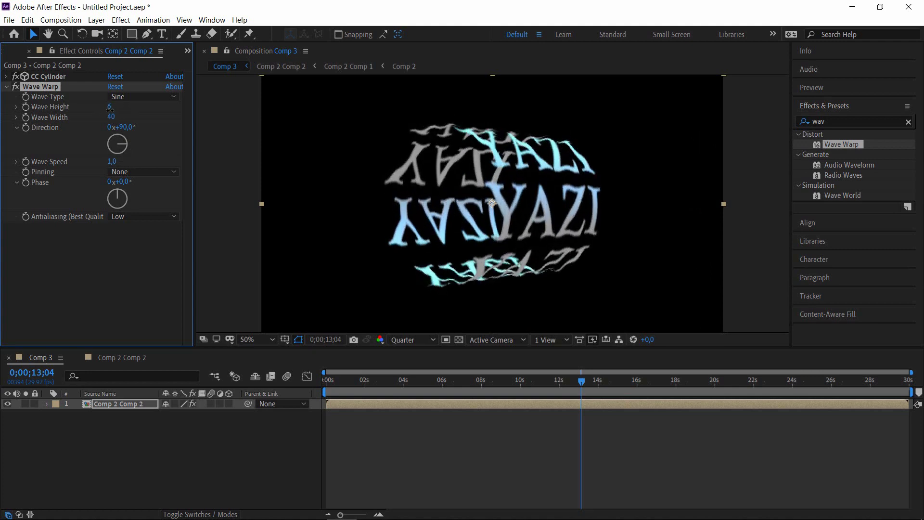
Step: Try each Wave Warp shape (Square, Triangle, Sawtooth, Circle, Uncircle, Smooth Noise, Noise) and return to Sine
left_click(121, 97)
left_click(131, 119)
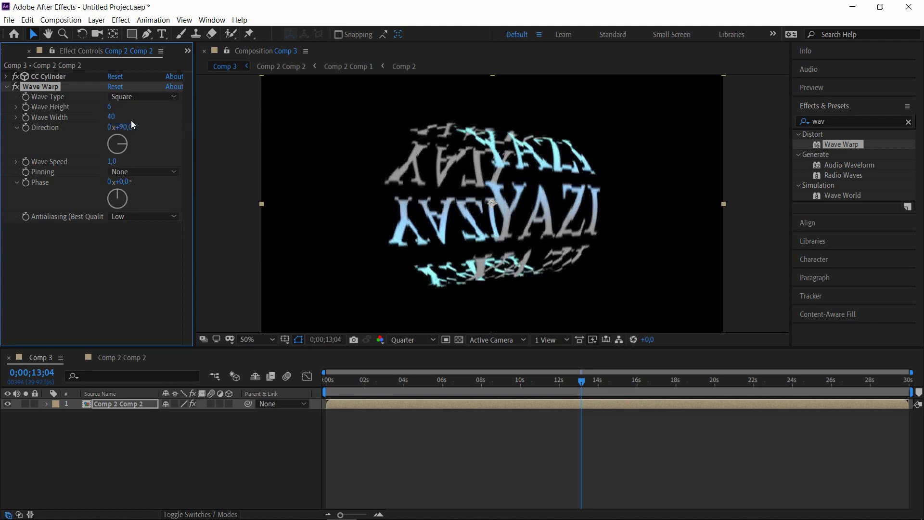
left_click(138, 96)
left_click(143, 131)
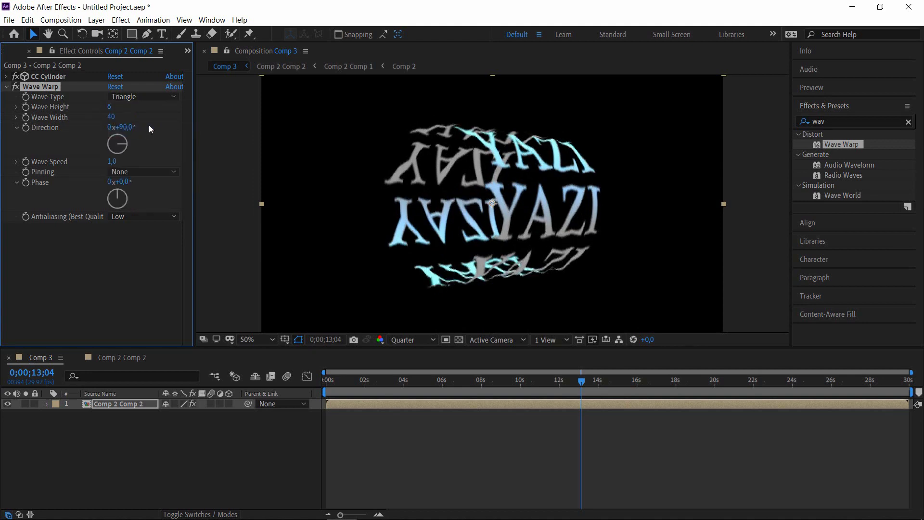
left_click(150, 97)
left_click(145, 143)
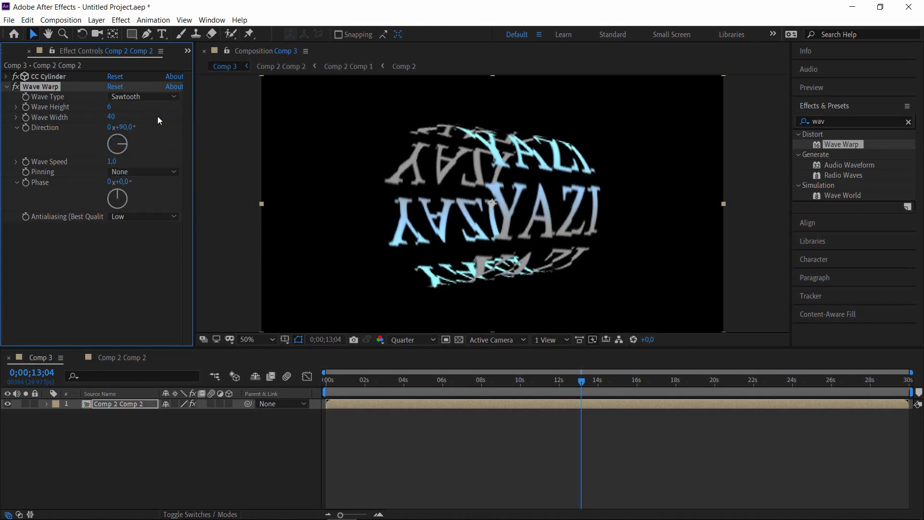
left_click(151, 98)
left_click(142, 156)
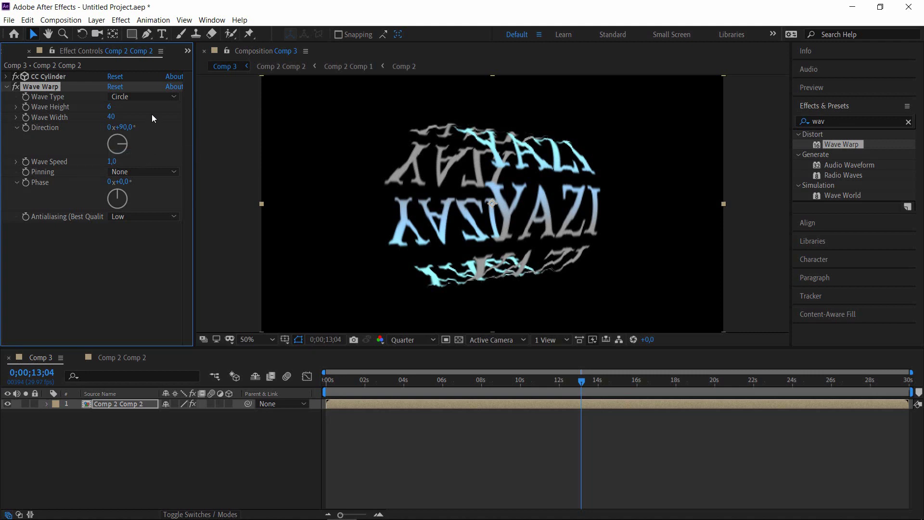
left_click(144, 102)
left_click(147, 178)
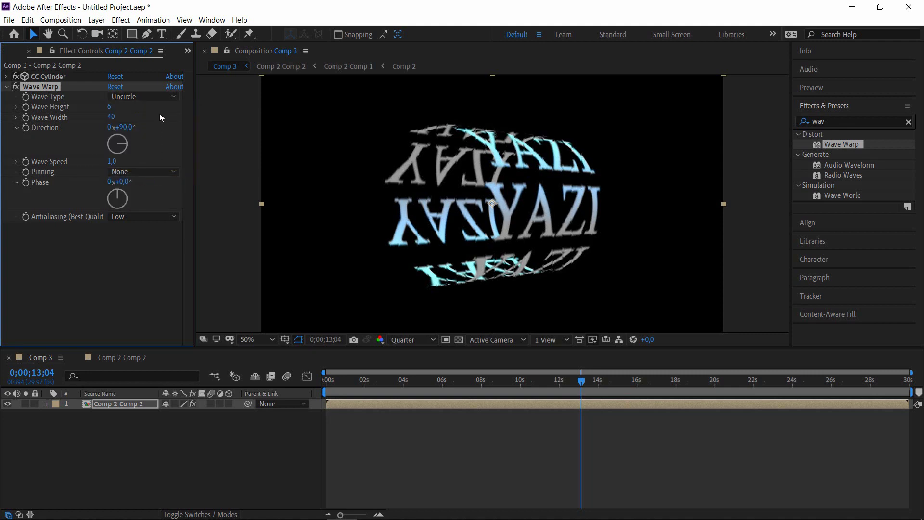
left_click(152, 98)
left_click(152, 201)
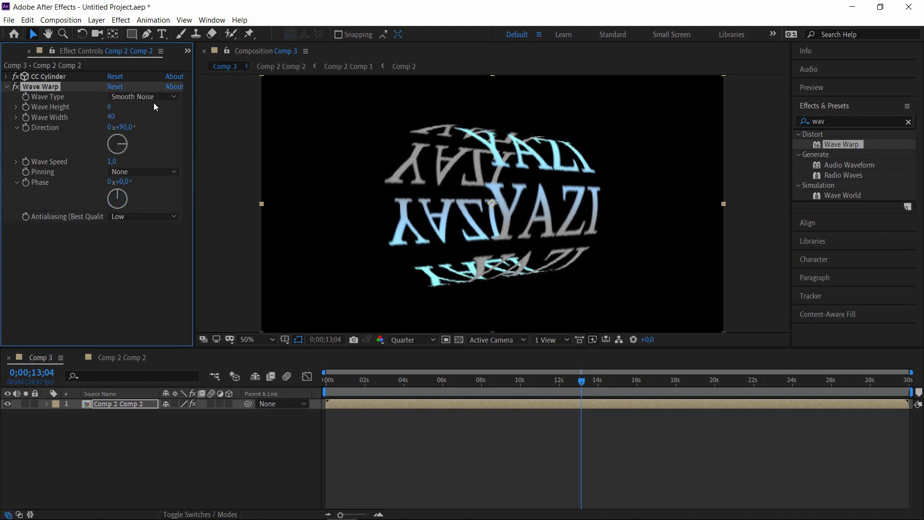
left_click(154, 102)
left_click(144, 190)
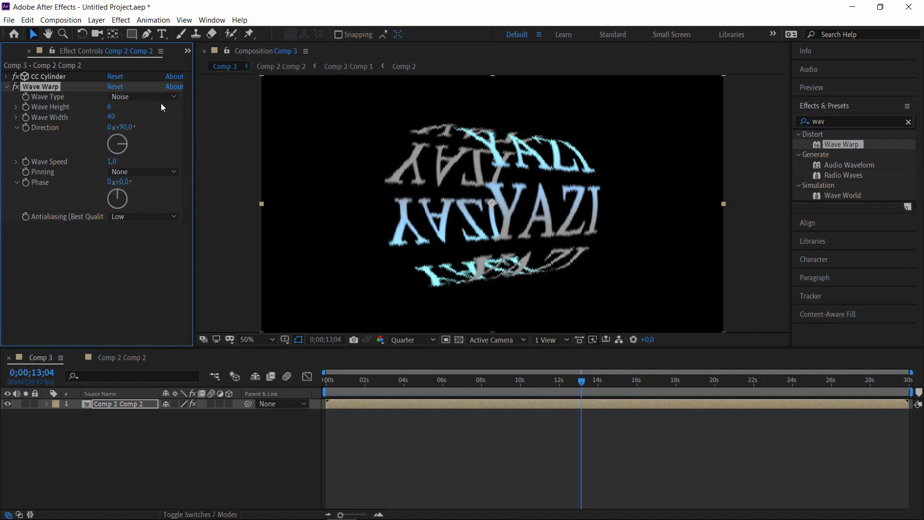
left_click(161, 103)
left_click(152, 113)
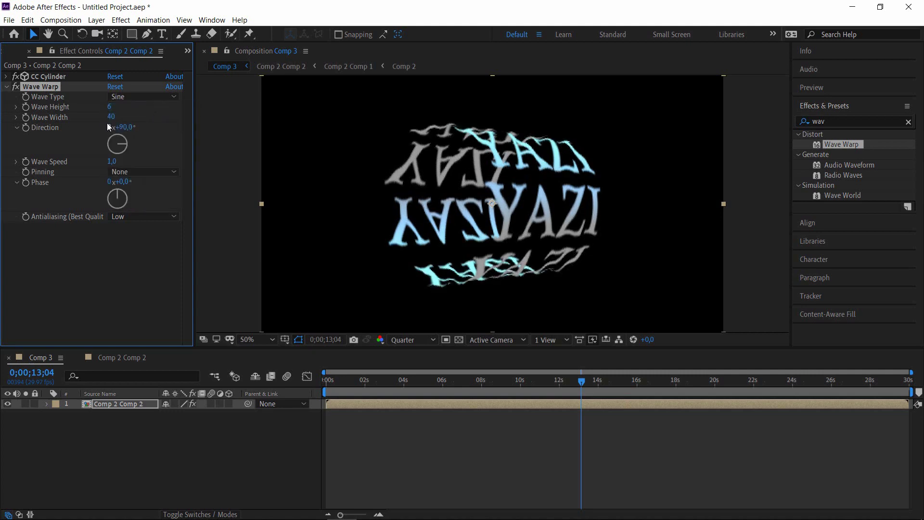
Step: Set wave height 4, narrow the width, direction 87°, slower speed, and phase past 180°
left_click(110, 106)
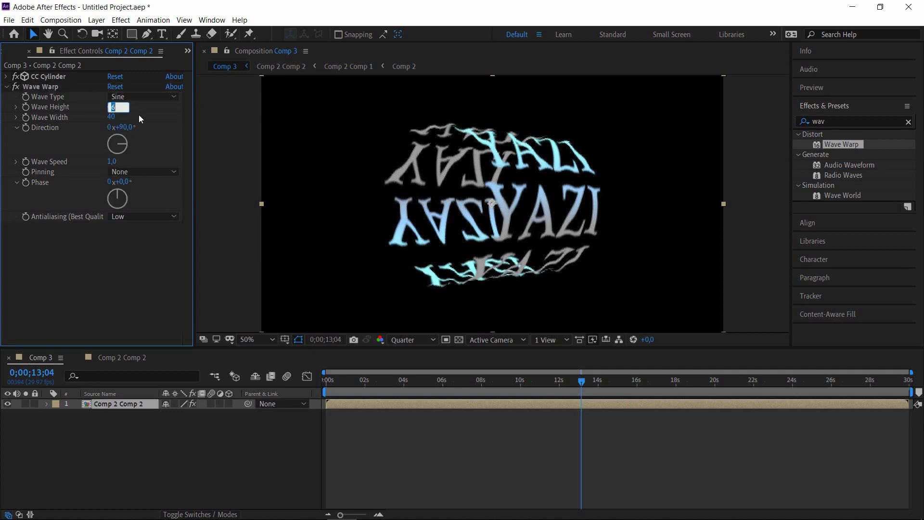
type("4")
key("Return")
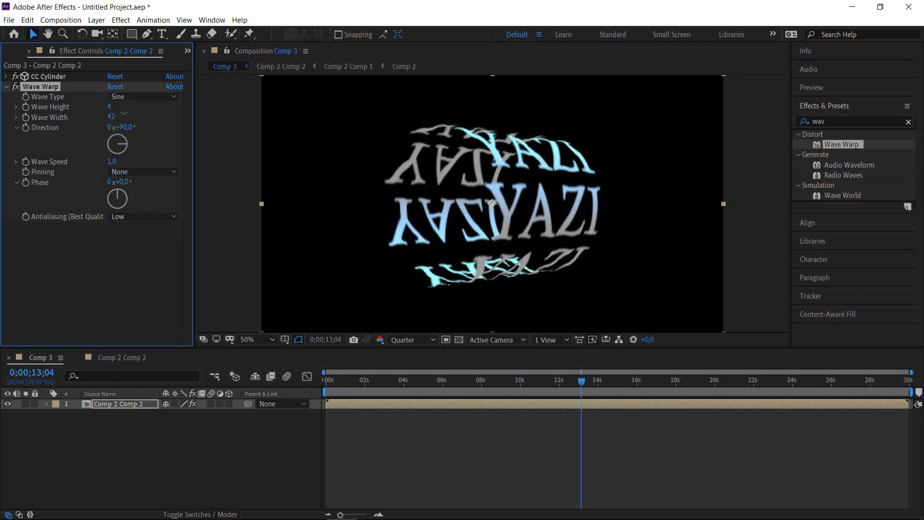
mouse_move(119, 117)
left_mouse_down()
mouse_move(119, 131)
mouse_move(98, 134)
left_mouse_up()
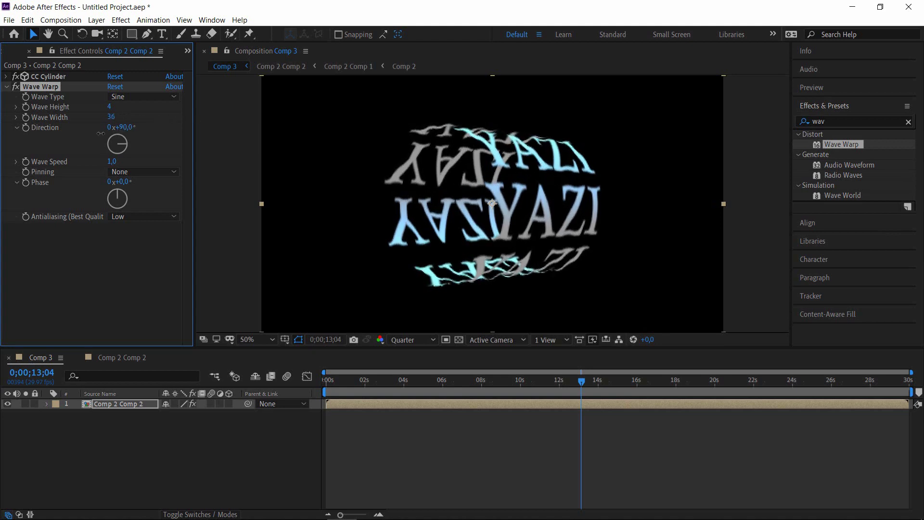
left_click(125, 143)
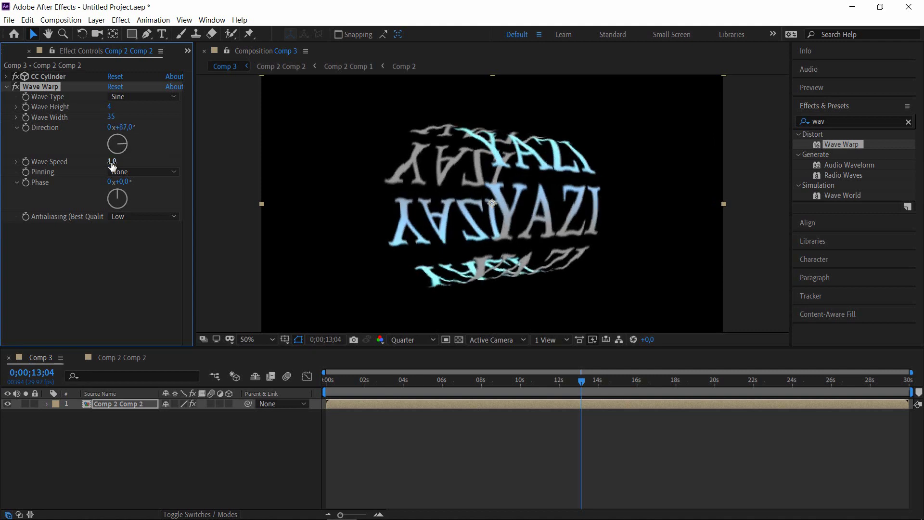
left_click_drag(112, 161, 83, 167)
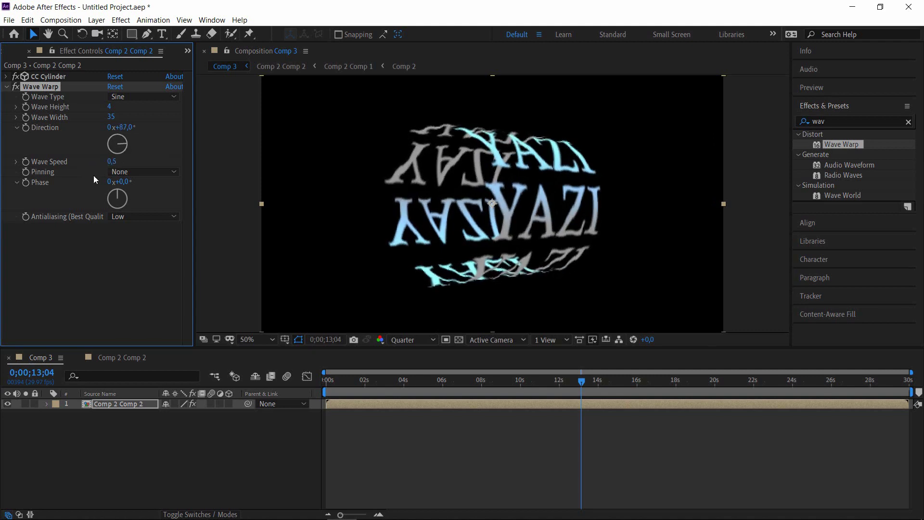
left_click(117, 206)
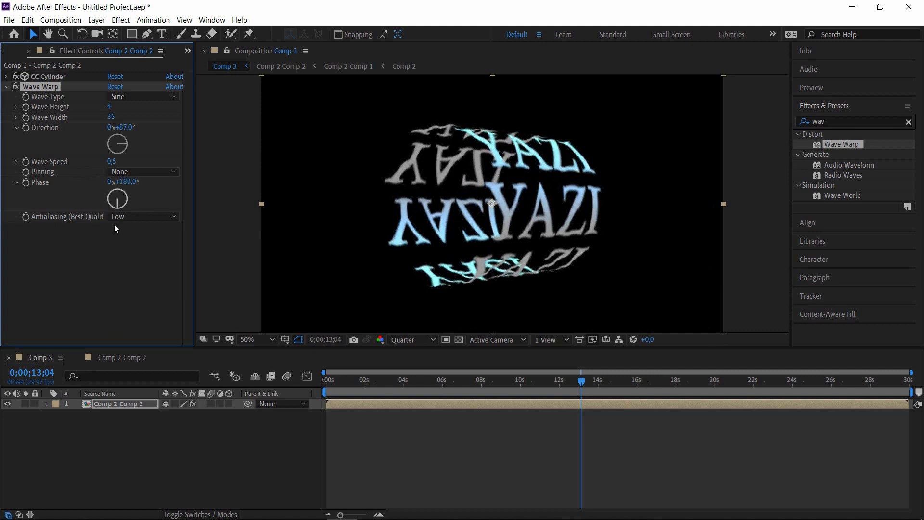
left_click_drag(91, 218, 140, 204)
Step: Try All Edges and Top pinning, settle on None, and set antialiasing to High
left_click(142, 172)
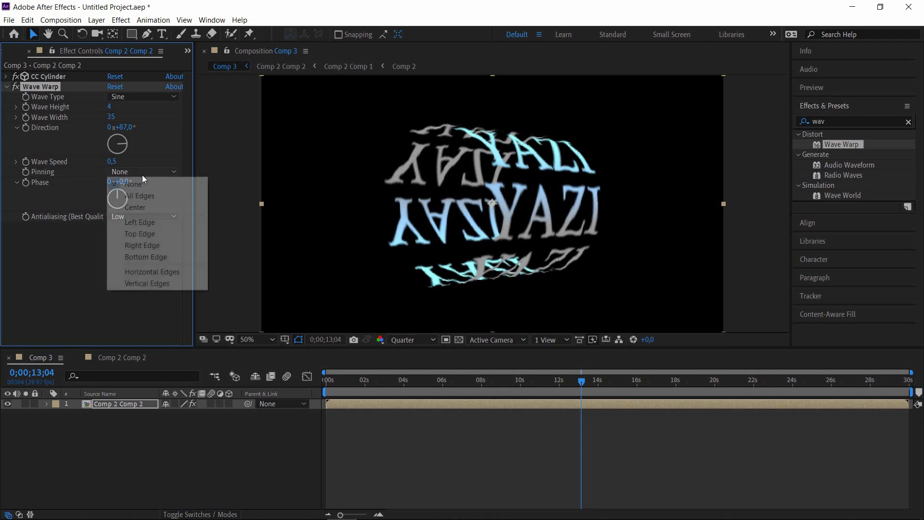
left_click(143, 195)
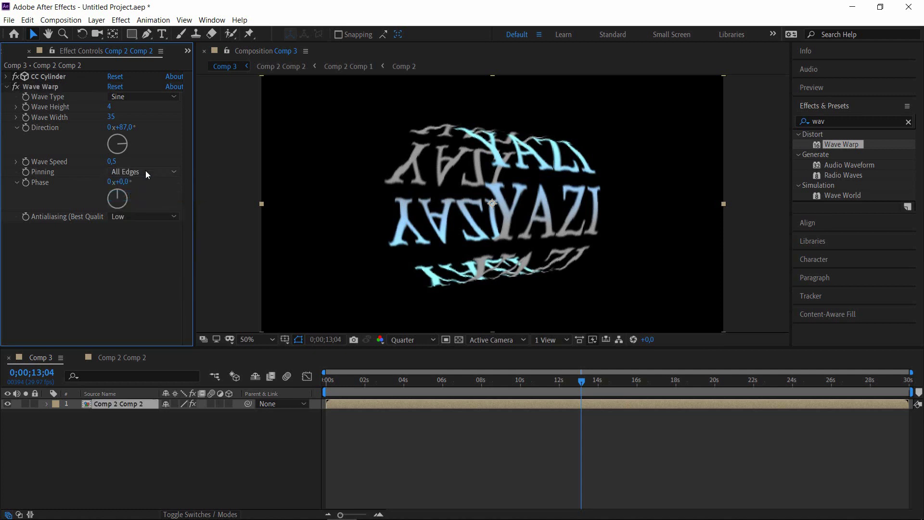
left_click(145, 172)
left_click(145, 234)
left_click(143, 171)
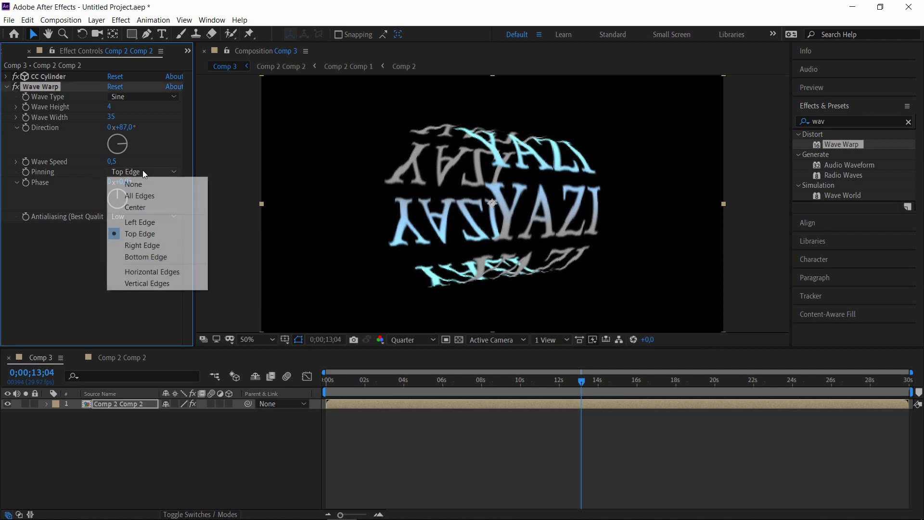
left_click(152, 184)
left_click(123, 218)
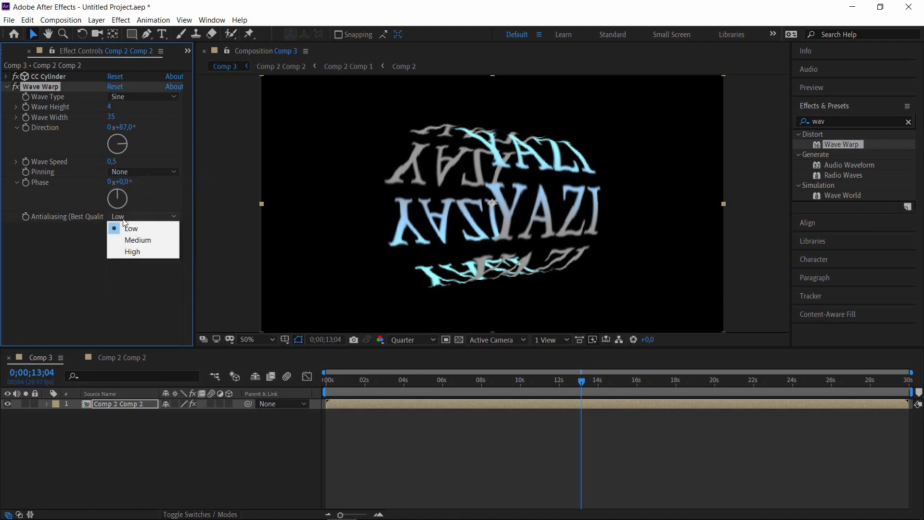
left_click(137, 254)
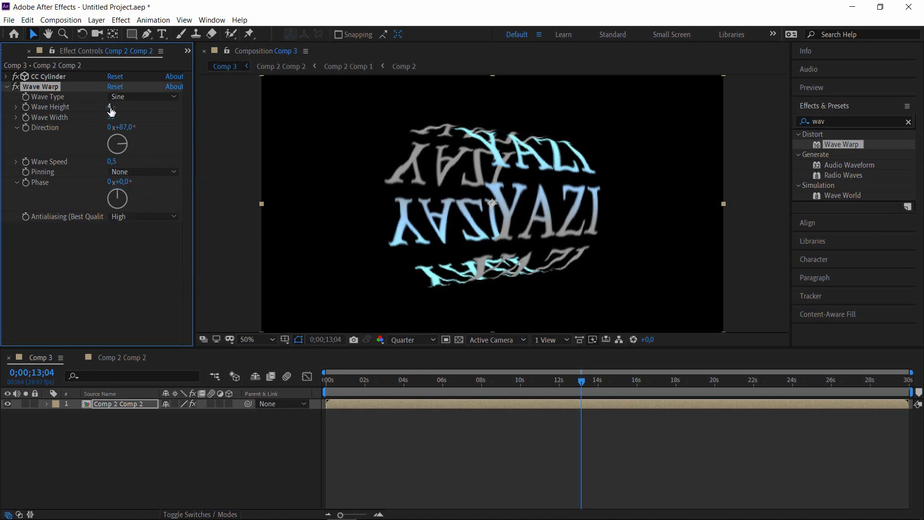
Step: Turn the Wave Warp direction to 170° and bring Wave Width from 1 up to 27
mouse_move(122, 144)
left_mouse_down()
mouse_move(106, 161)
mouse_move(120, 157)
left_mouse_up()
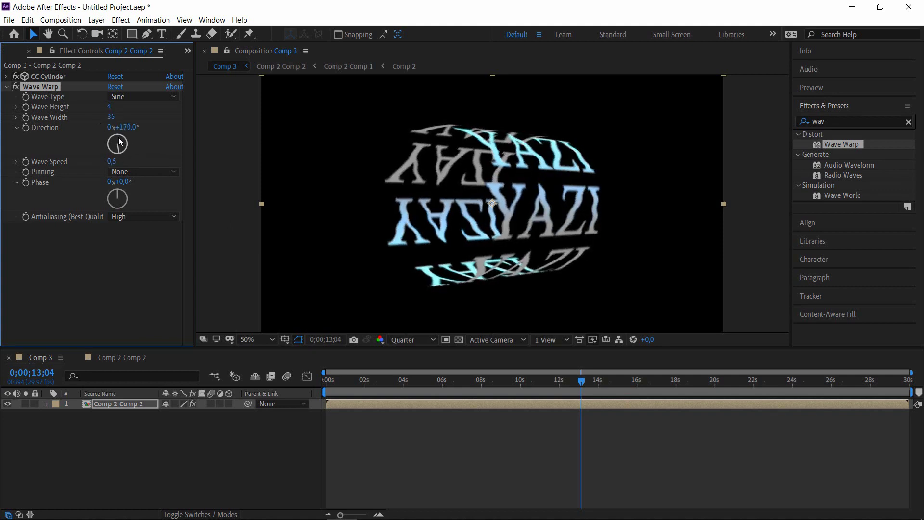
left_click_drag(111, 117, 184, 130)
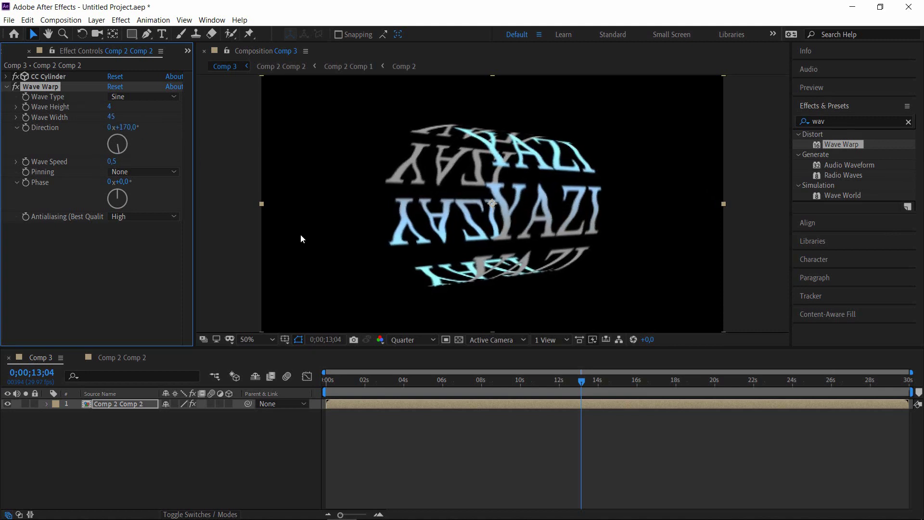
left_click(114, 117)
type("1")
key("Return")
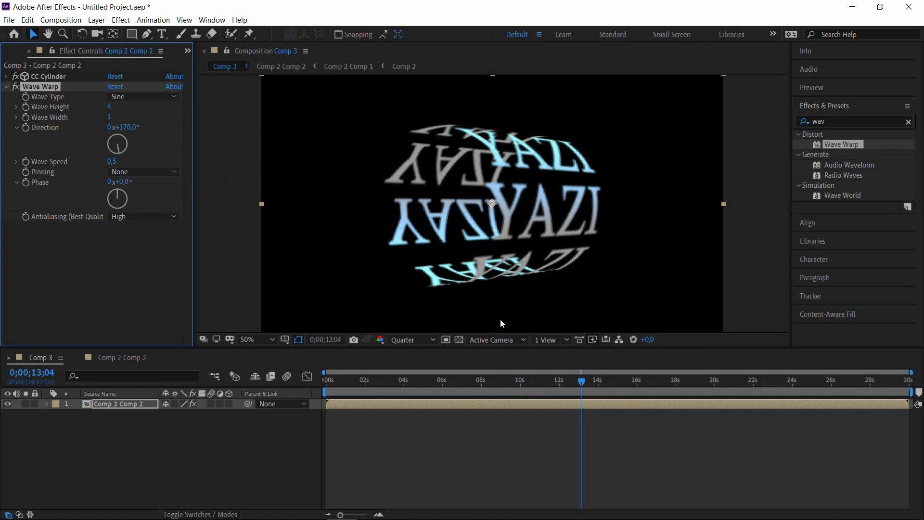
left_click_drag(580, 383, 259, 379)
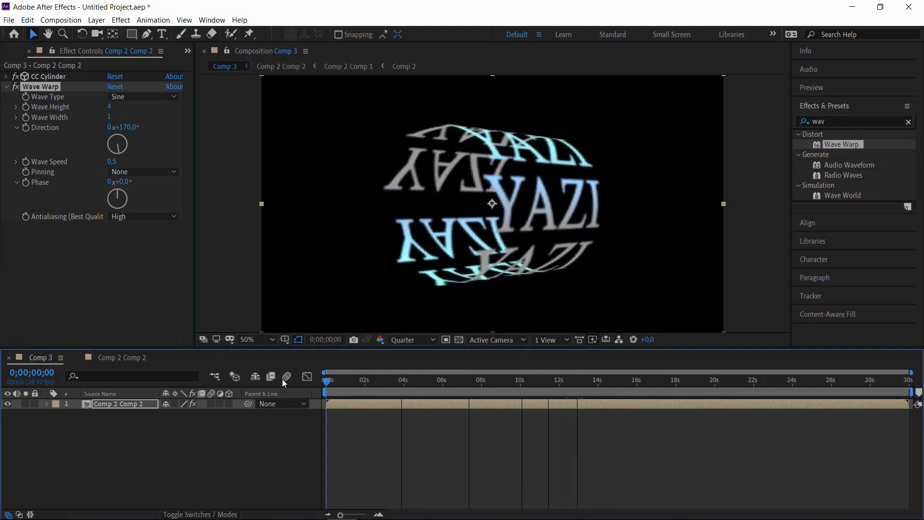
left_click_drag(327, 381, 356, 380)
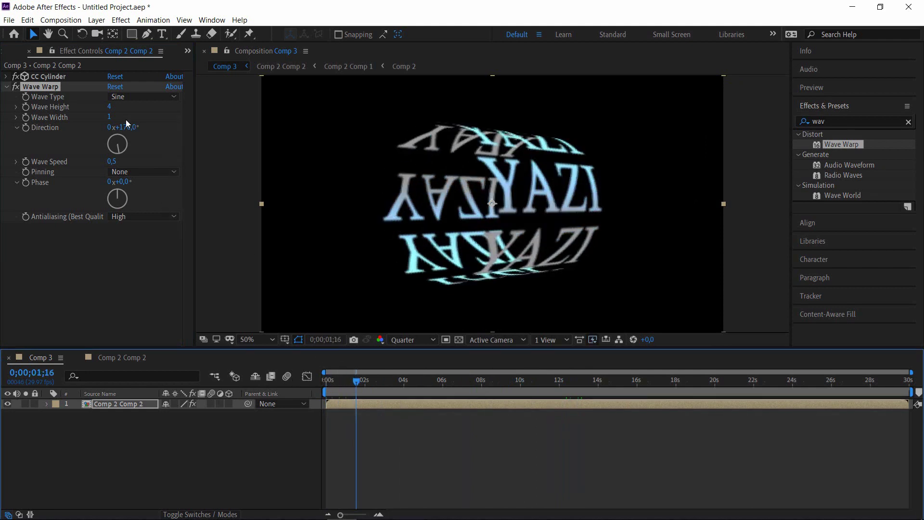
left_click_drag(110, 118, 204, 131)
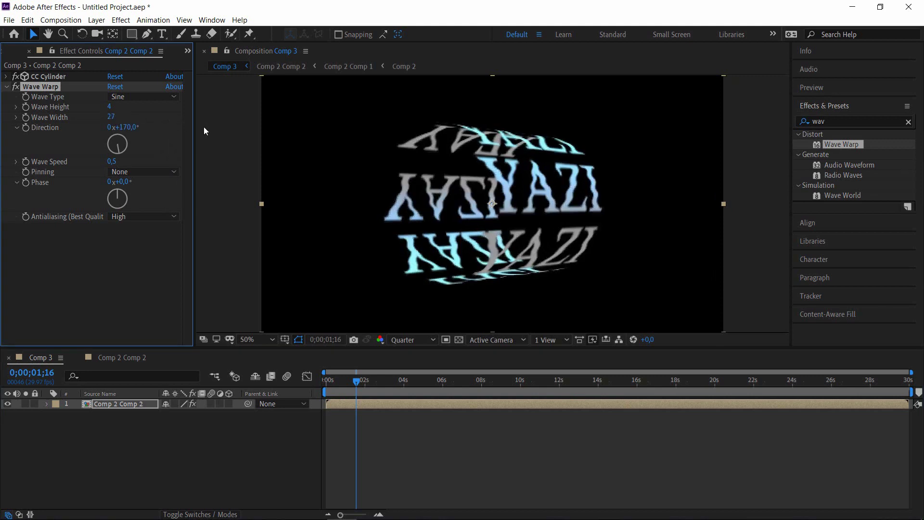
Step: Keyframe Wave Warp Direction from 0° at the first frame to -2x+0° at the last frame
left_click(126, 127)
key("Return")
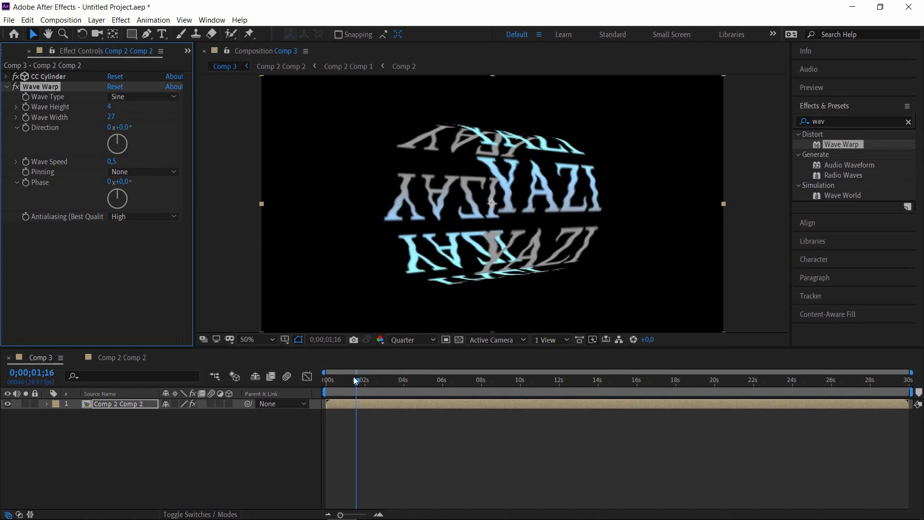
left_click_drag(353, 377, 306, 389)
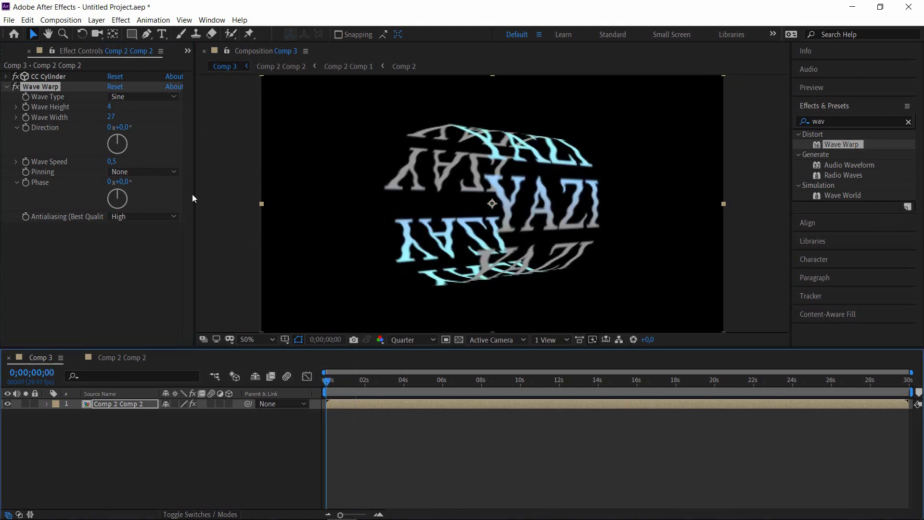
left_click(36, 137)
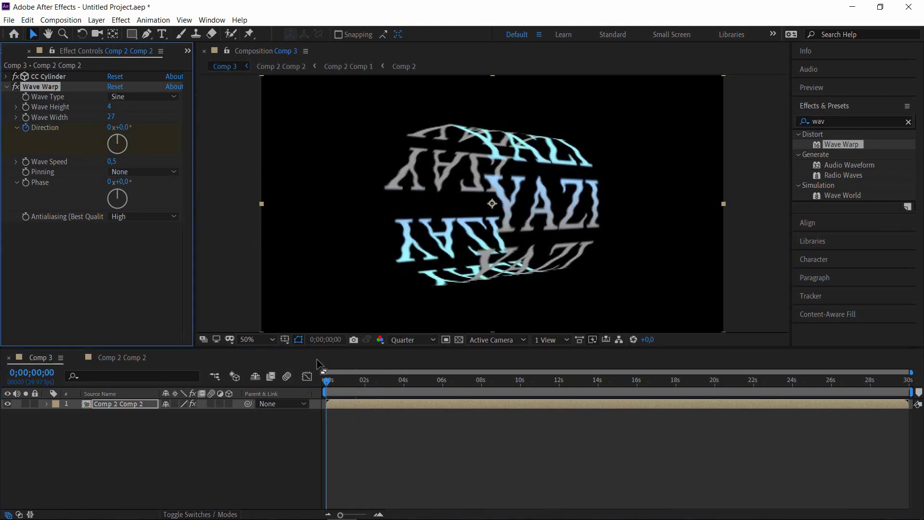
left_click_drag(330, 381, 909, 381)
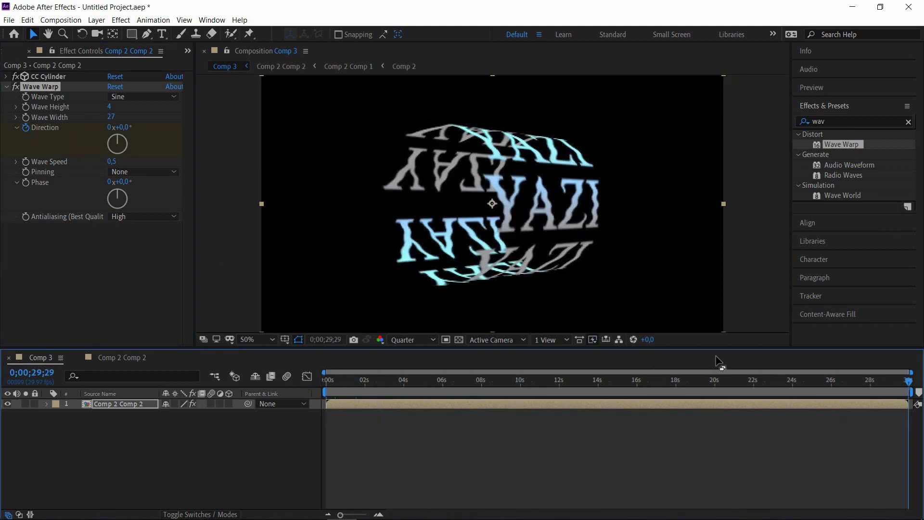
left_click_drag(114, 147, 126, 139)
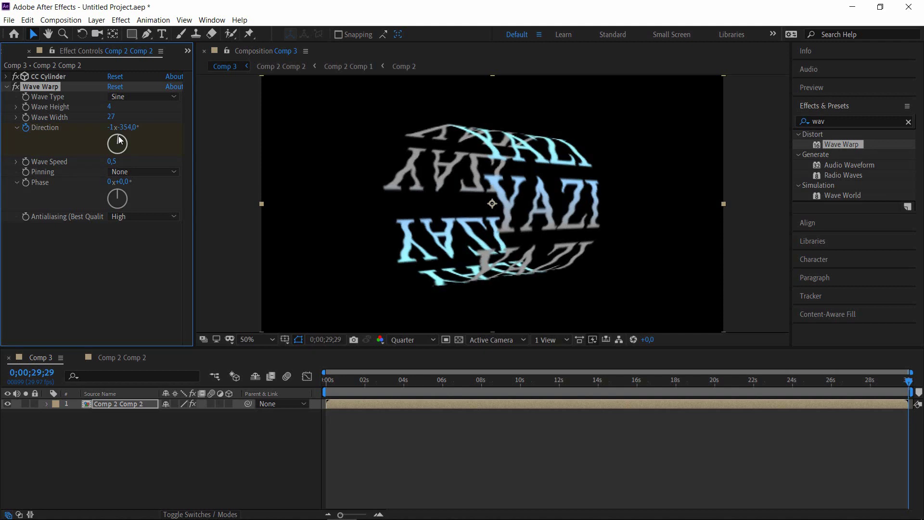
left_click_drag(120, 140, 119, 140)
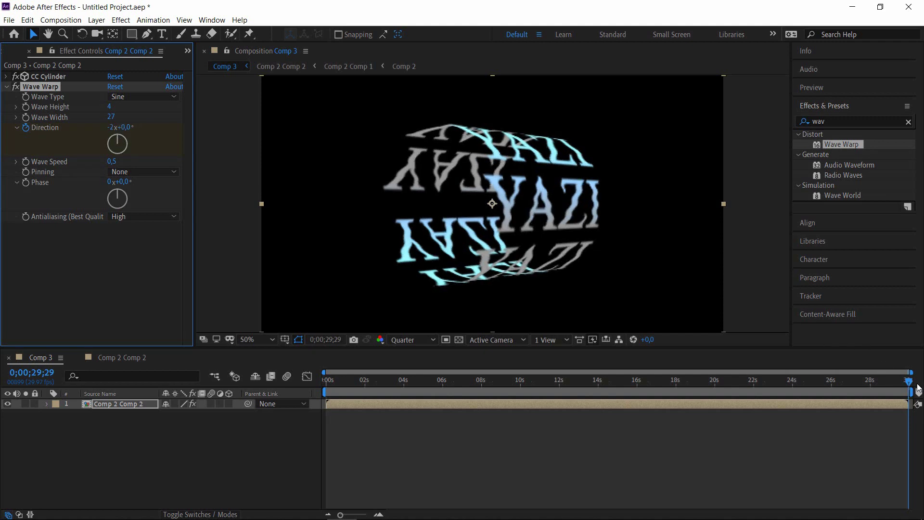
left_click_drag(908, 381, 271, 384)
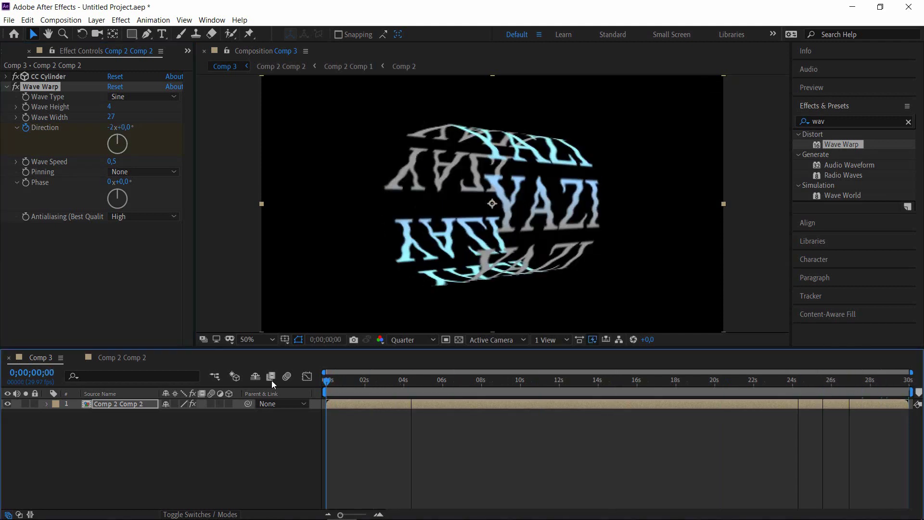
Step: Preview the animation while adjusting Wave Width to 75, then stop back at the start
key("space")
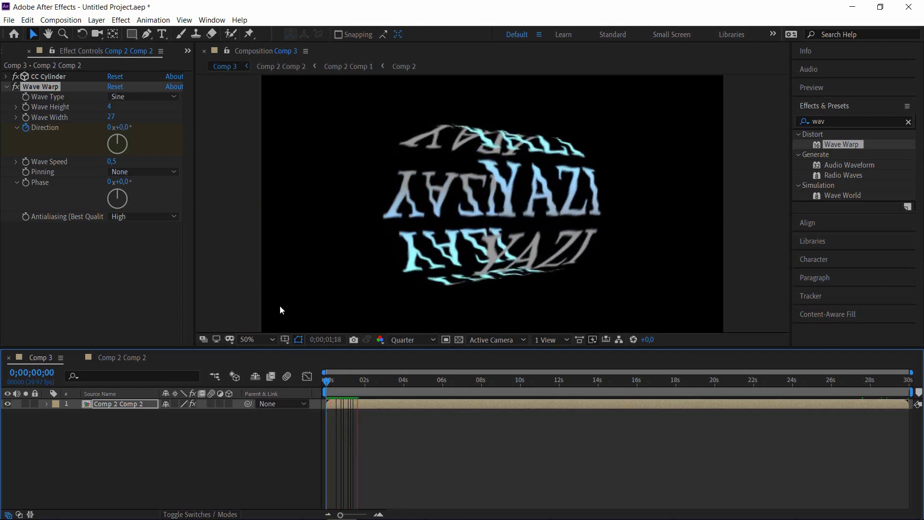
key("space")
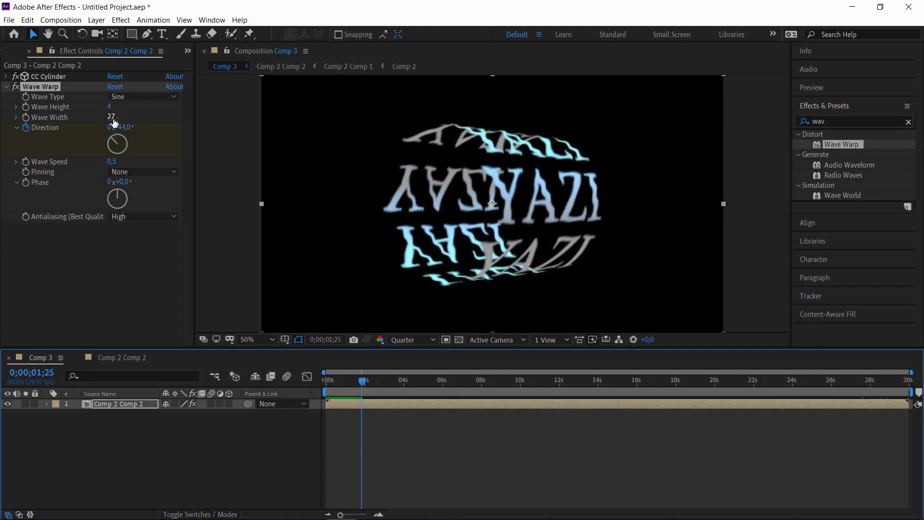
left_click_drag(111, 117, 6, 128)
key("space")
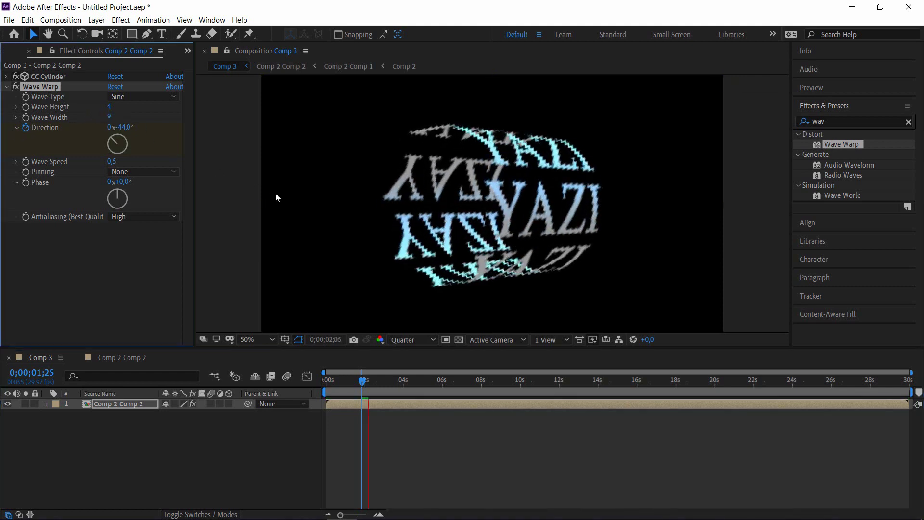
key("space")
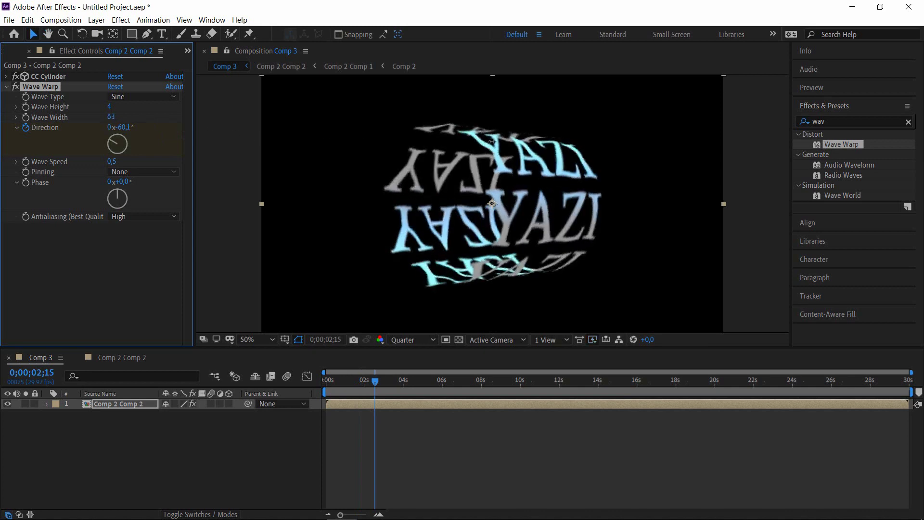
key("space")
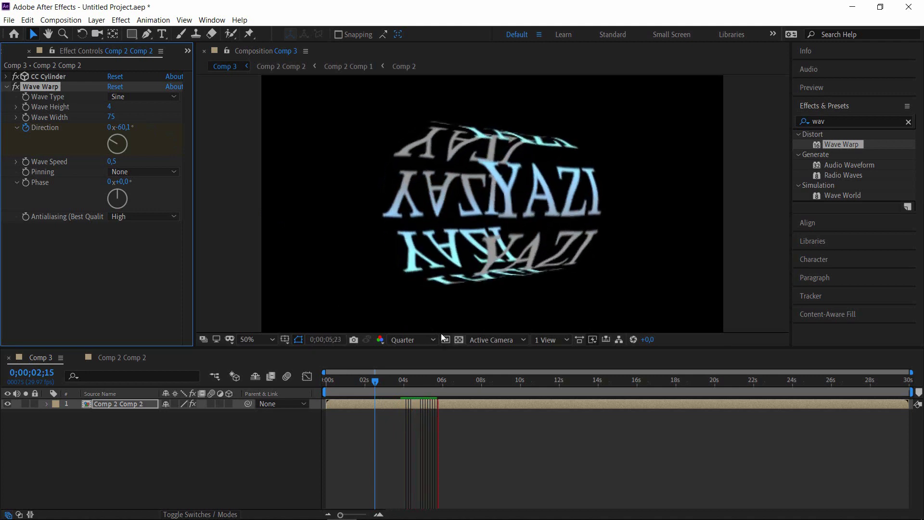
left_click(445, 383)
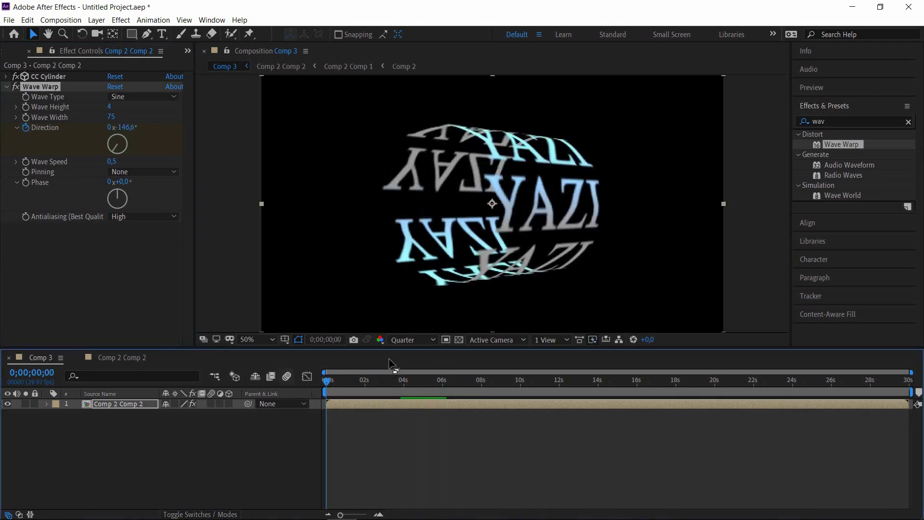
Step: Set Full resolution, enlarge the viewer, fit it up to 100%, and play the preview
left_click(402, 339)
left_click(409, 370)
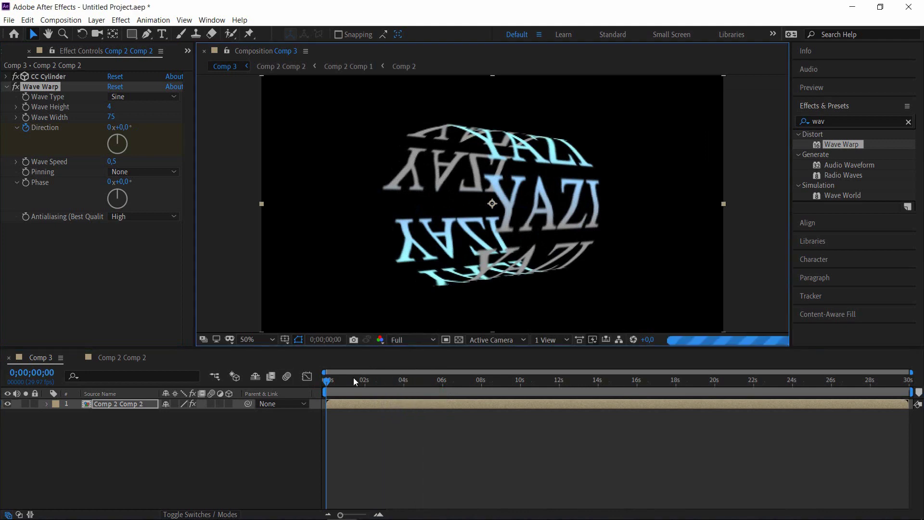
left_click_drag(316, 347, 271, 412)
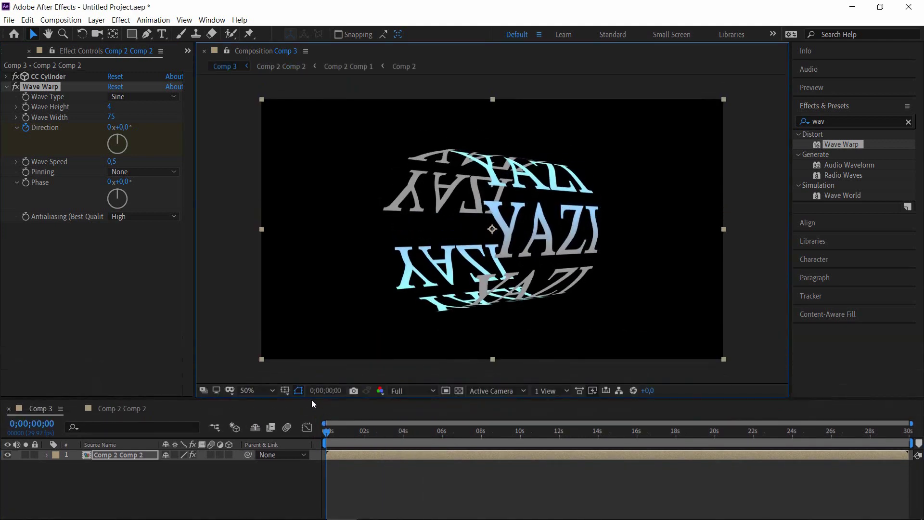
left_click(268, 403)
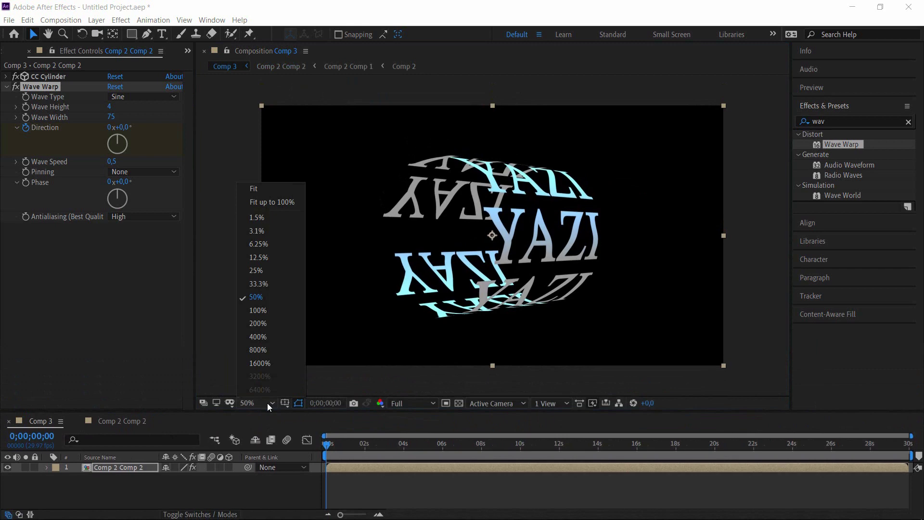
left_click(256, 194)
key("space")
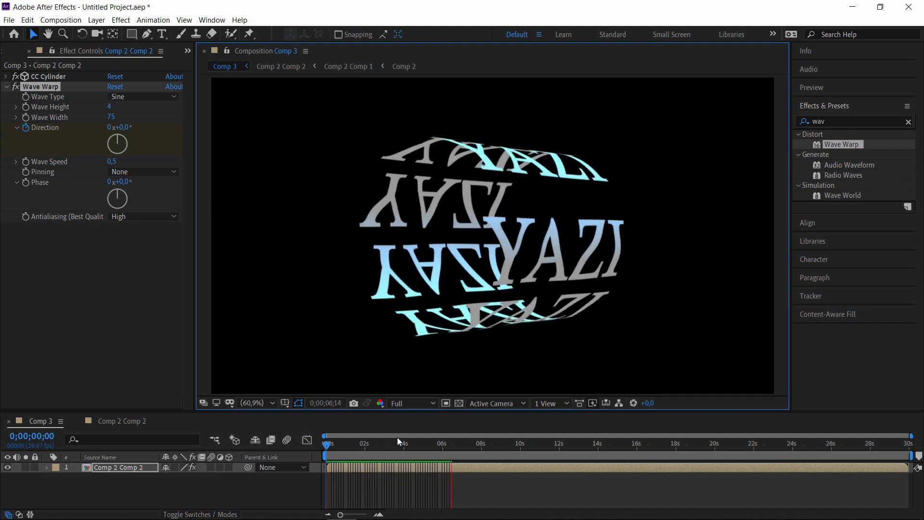
key("space")
left_click_drag(451, 448, 269, 443)
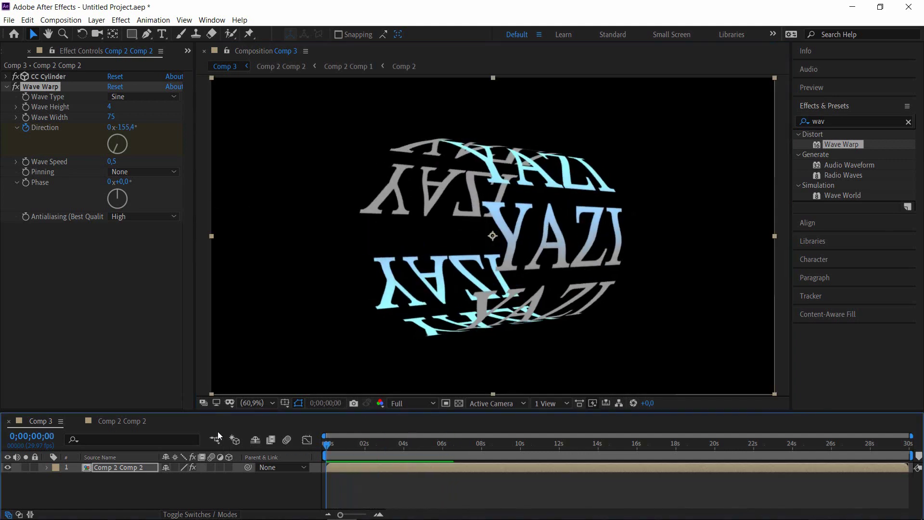
key("space")
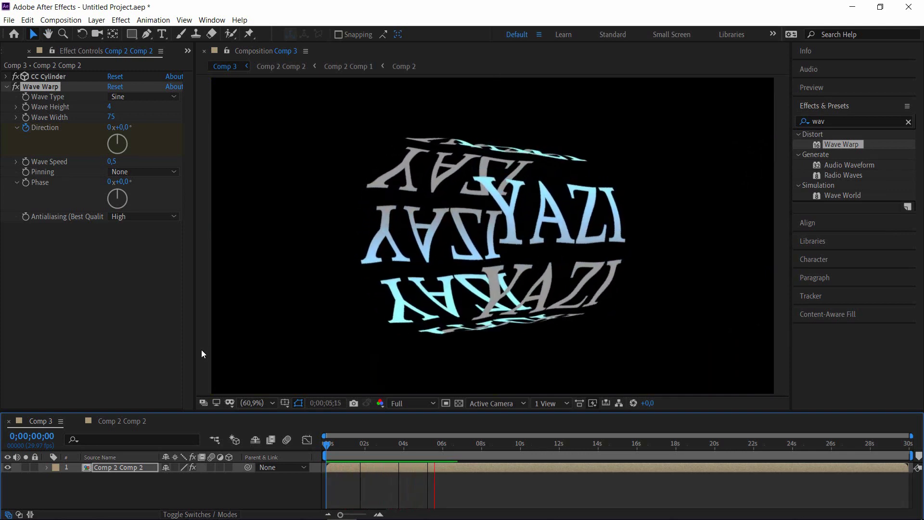
key("space")
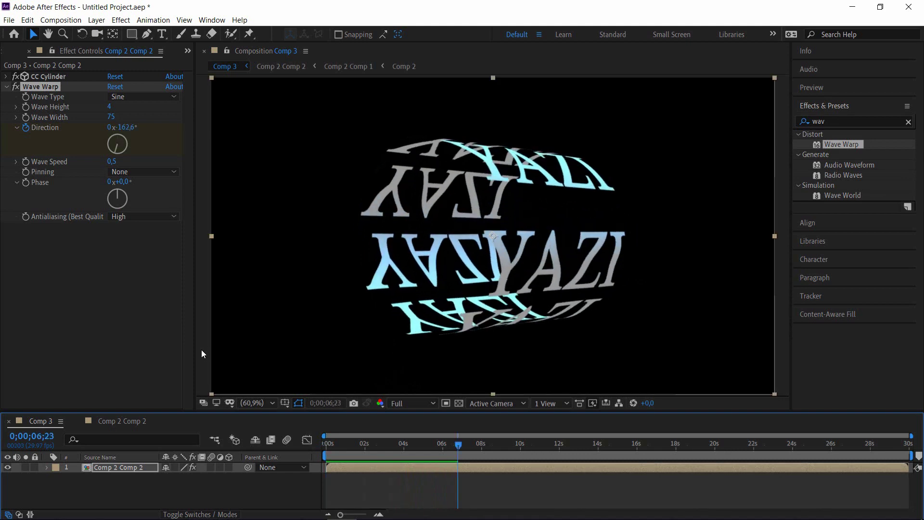
left_click_drag(460, 443, 259, 448)
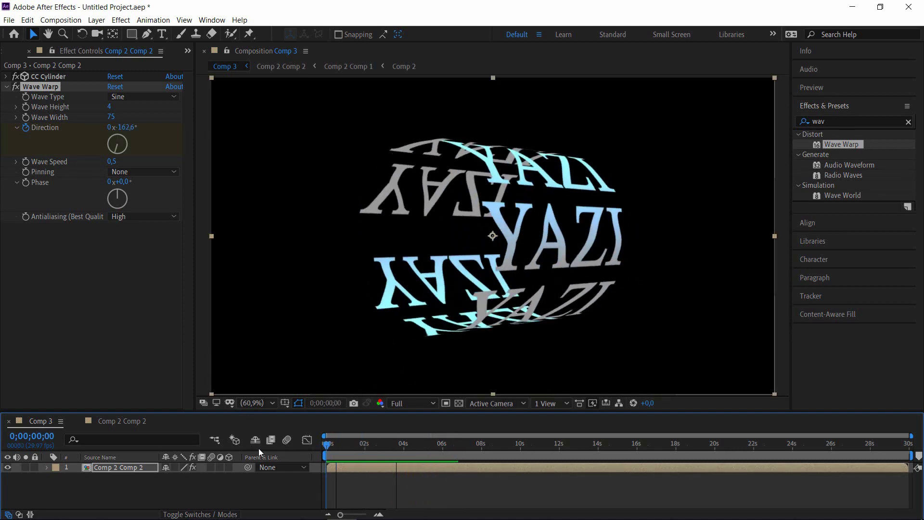
key("space")
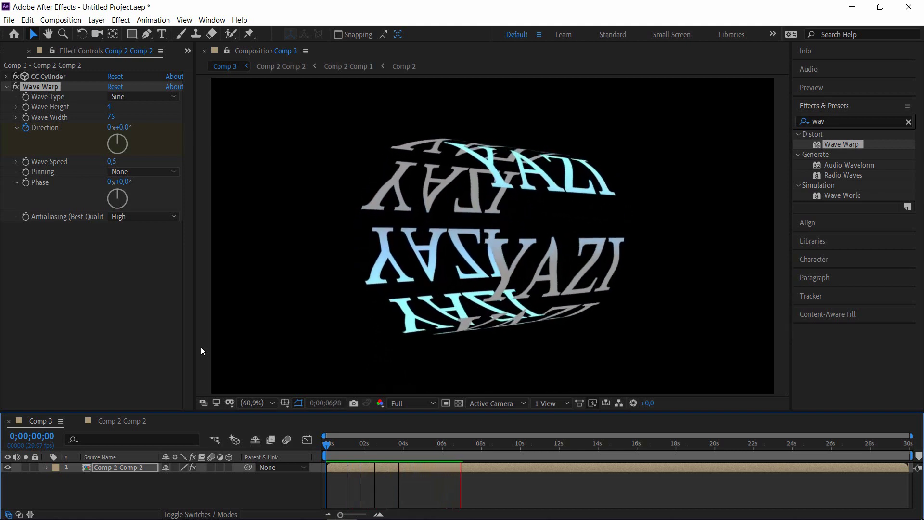
key("space")
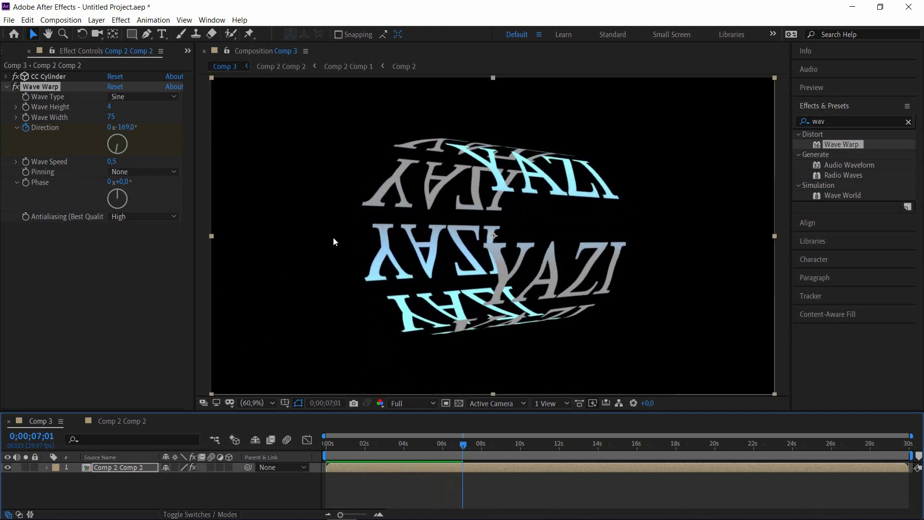